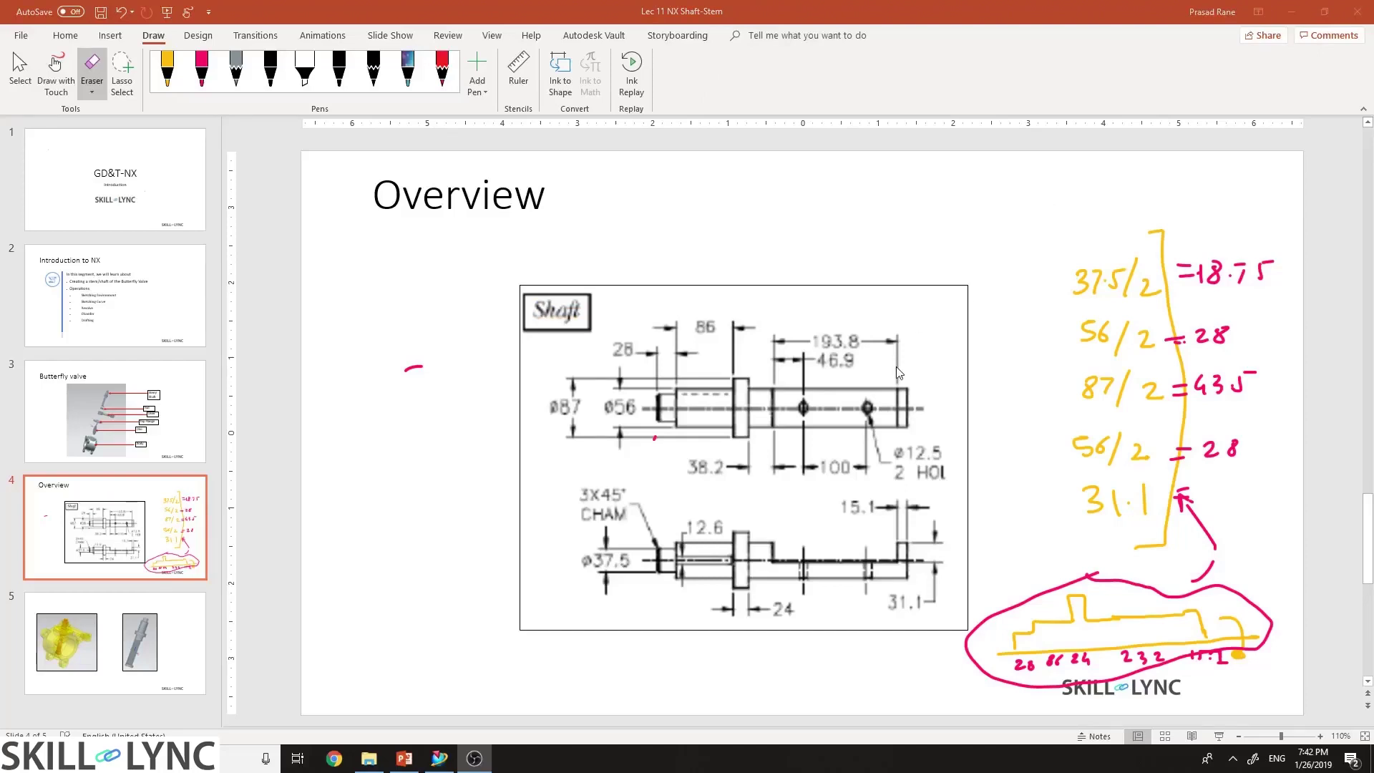
# Circle the 12.6 end section of the lower shaft view in pink ink, comparing with the NX model
pyautogui.click(56, 66)
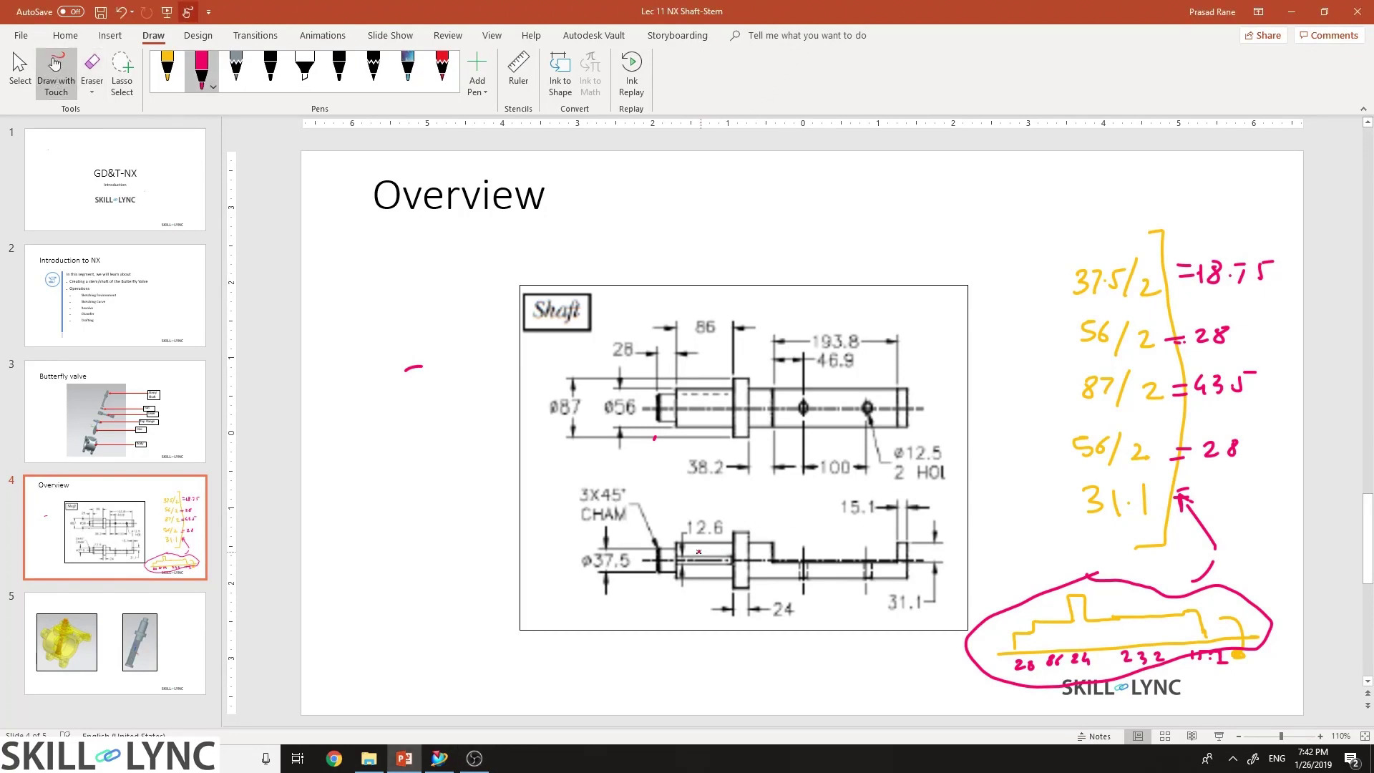
pyautogui.moveTo(671, 562)
pyautogui.mouseDown()
pyautogui.moveTo(734, 564)
pyautogui.moveTo(698, 553)
pyautogui.mouseUp()
pyautogui.click(439, 758)
pyautogui.moveTo(1211, 558); pyautogui.dragTo(1122, 534, button='middle')
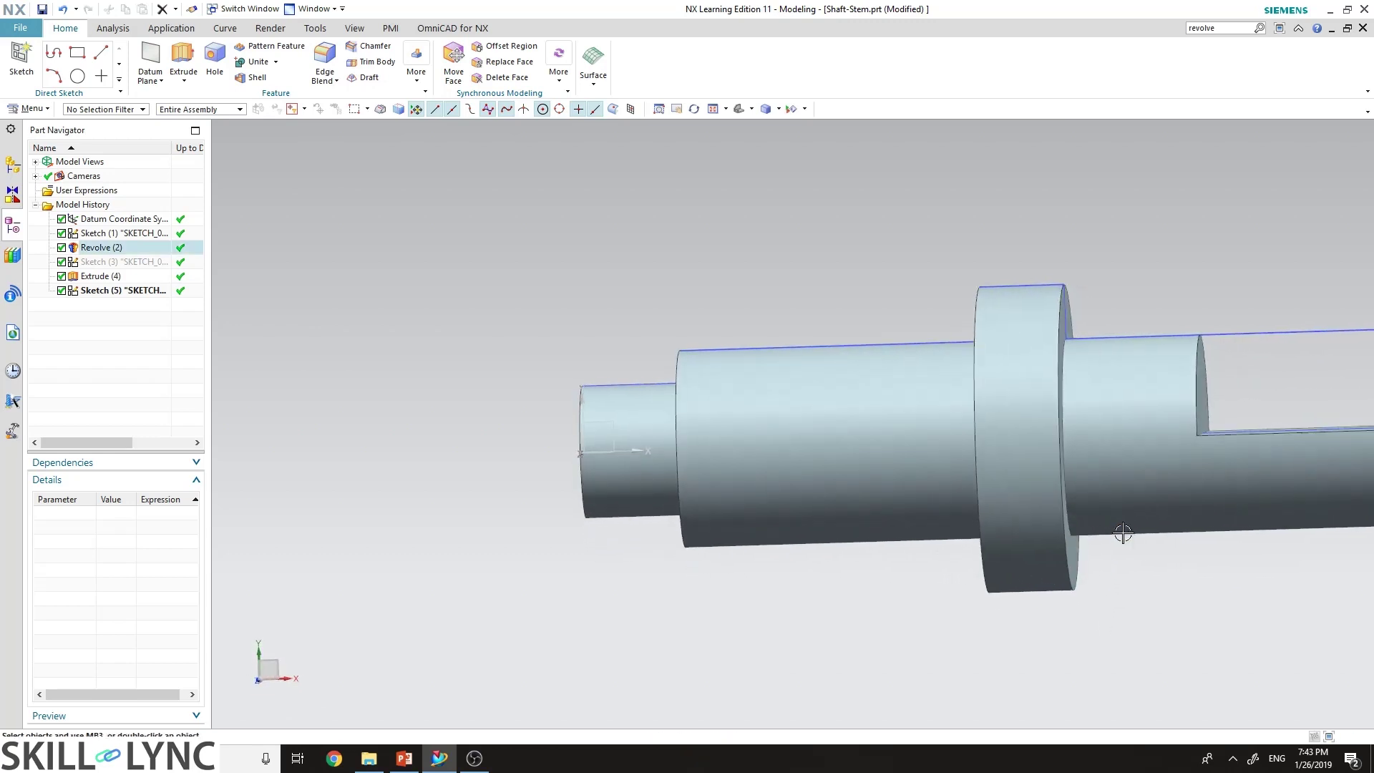
pyautogui.click(404, 758)
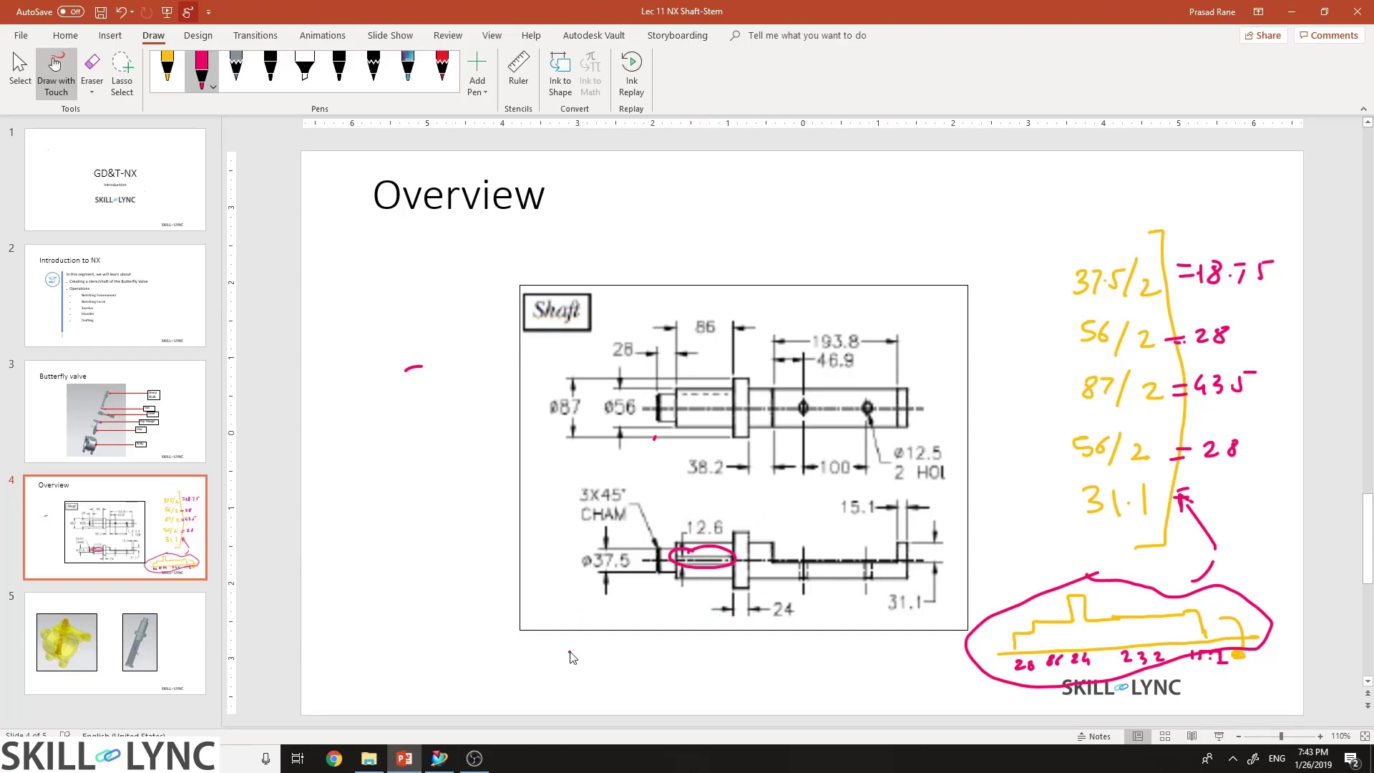
# Write 12.6 and draw the slot rectangle below the shaft drawing, marking the Ø56 section's top
pyautogui.moveTo(515, 654)
pyautogui.mouseDown()
pyautogui.moveTo(513, 673)
pyautogui.moveTo(673, 644)
pyautogui.mouseUp()
pyautogui.moveTo(570, 673); pyautogui.dragTo(674, 652)
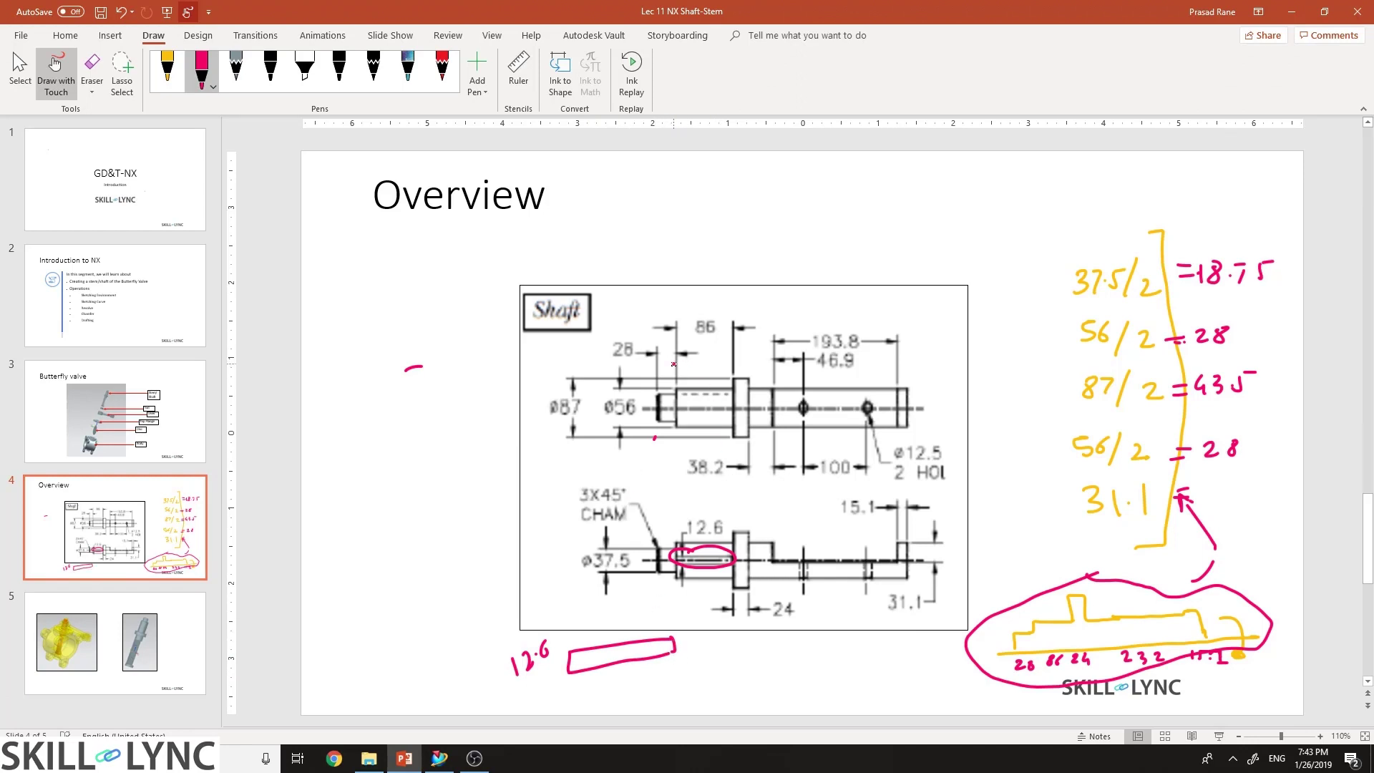
pyautogui.moveTo(674, 363)
pyautogui.mouseDown()
pyautogui.moveTo(736, 364)
pyautogui.moveTo(670, 368)
pyautogui.mouseUp()
# Write the depth calculation (56−37.5)/2 = 18.5 left of the shaft drawing
pyautogui.moveTo(326, 467); pyautogui.dragTo(351, 469)
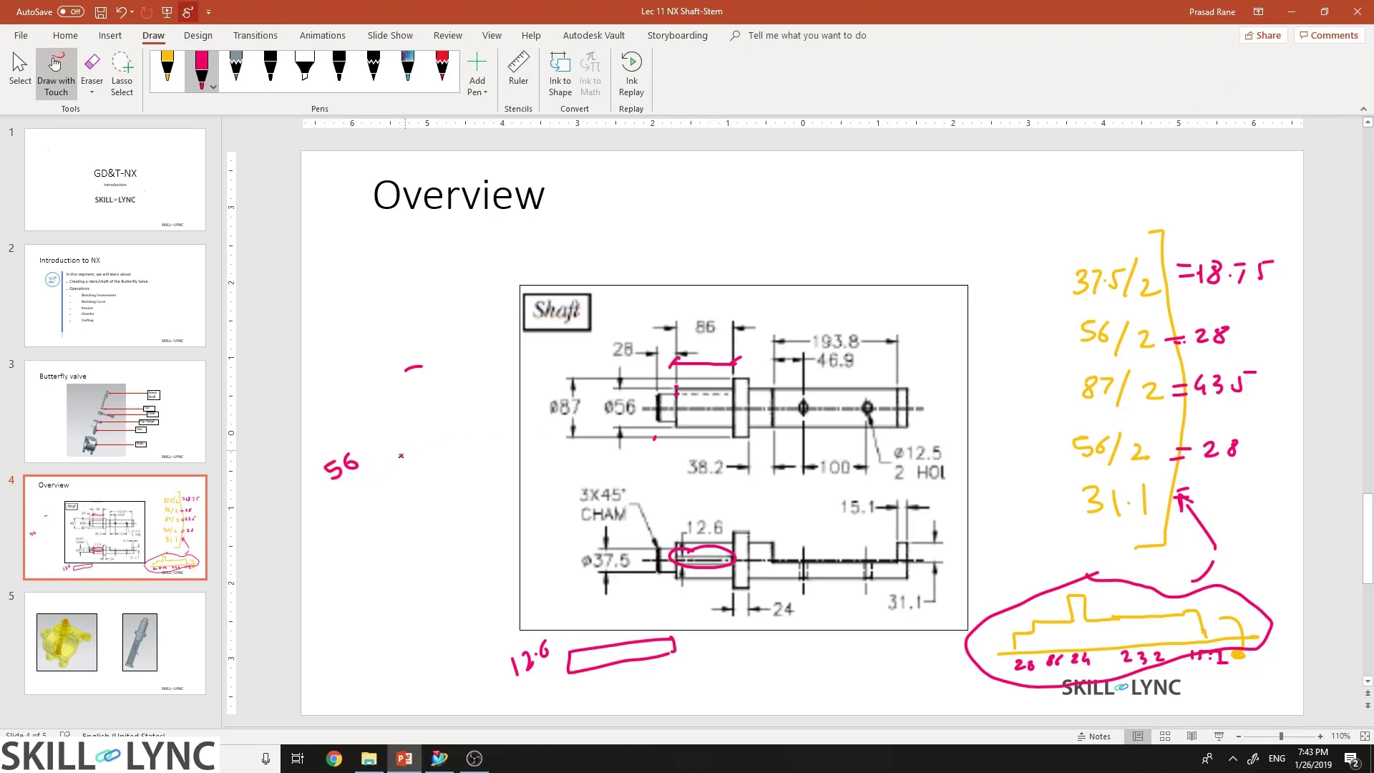
pyautogui.moveTo(375, 434)
pyautogui.mouseDown()
pyautogui.moveTo(373, 454)
pyautogui.moveTo(411, 437)
pyautogui.mouseUp()
pyautogui.moveTo(415, 414); pyautogui.dragTo(423, 411)
pyautogui.moveTo(335, 493); pyautogui.dragTo(452, 420)
pyautogui.moveTo(397, 472); pyautogui.dragTo(416, 475)
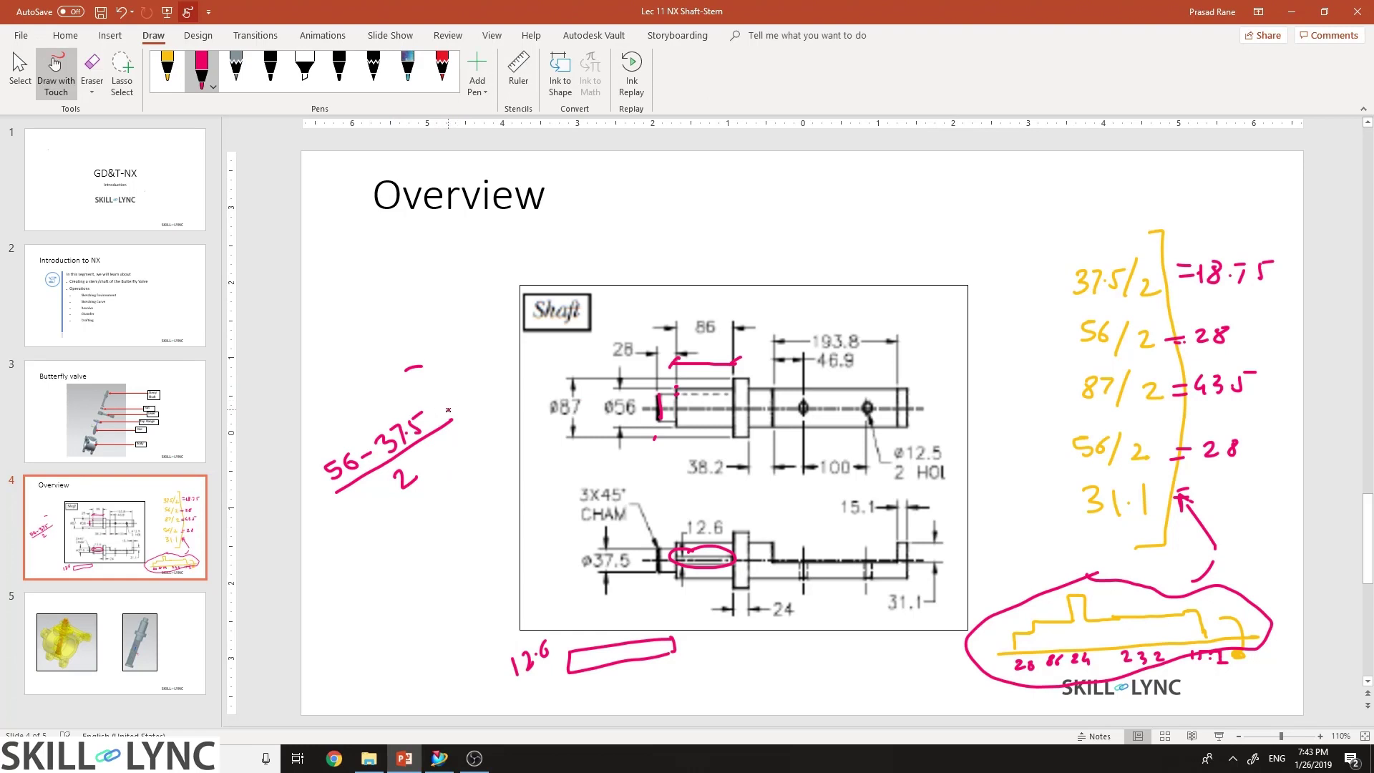
pyautogui.moveTo(443, 413); pyautogui.dragTo(452, 407)
pyautogui.moveTo(453, 427); pyautogui.dragTo(462, 420)
pyautogui.moveTo(465, 390); pyautogui.dragTo(523, 353)
# Label the rectangle 86 and 18.5 and draw an arrow along the Ø56 section
pyautogui.moveTo(612, 676); pyautogui.dragTo(615, 684)
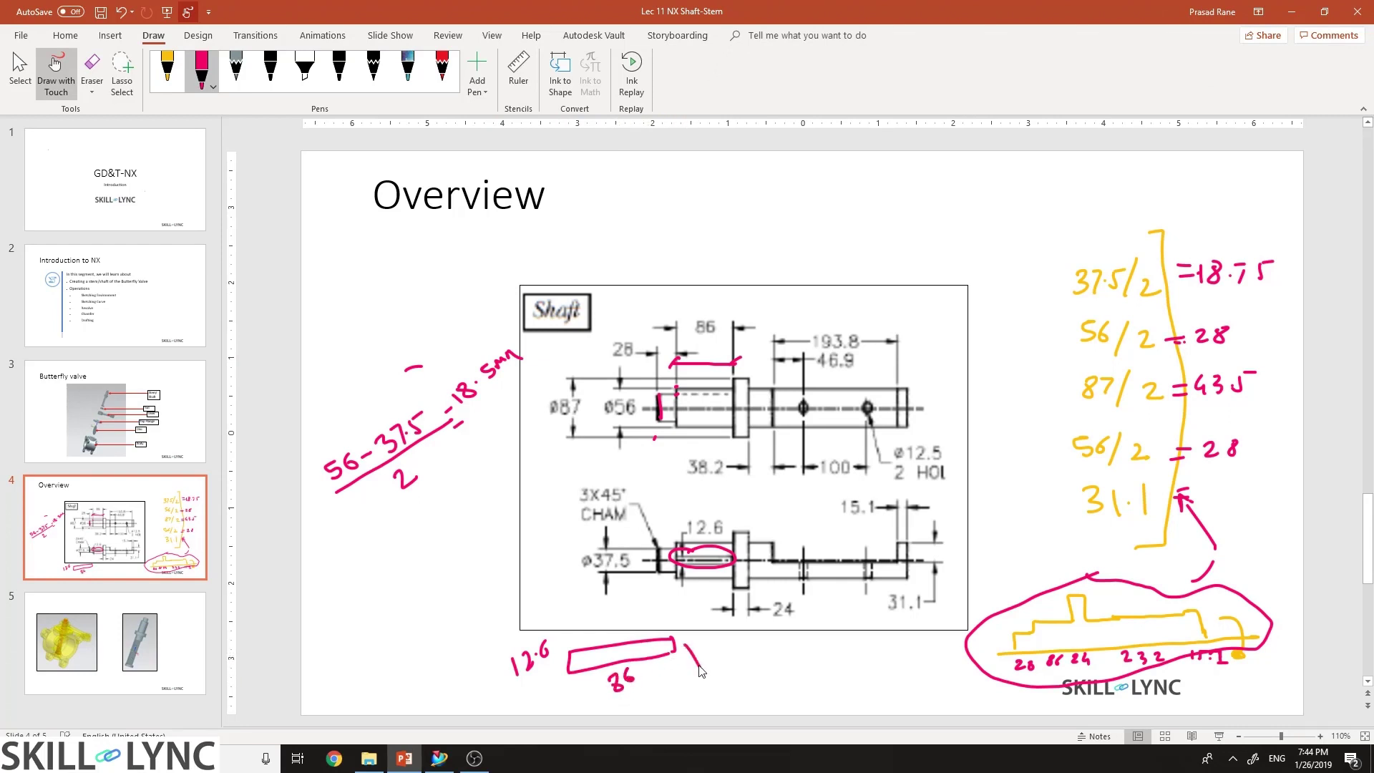
pyautogui.moveTo(715, 652); pyautogui.dragTo(714, 667)
pyautogui.moveTo(731, 651); pyautogui.dragTo(731, 652)
pyautogui.moveTo(699, 392); pyautogui.dragTo(729, 390)
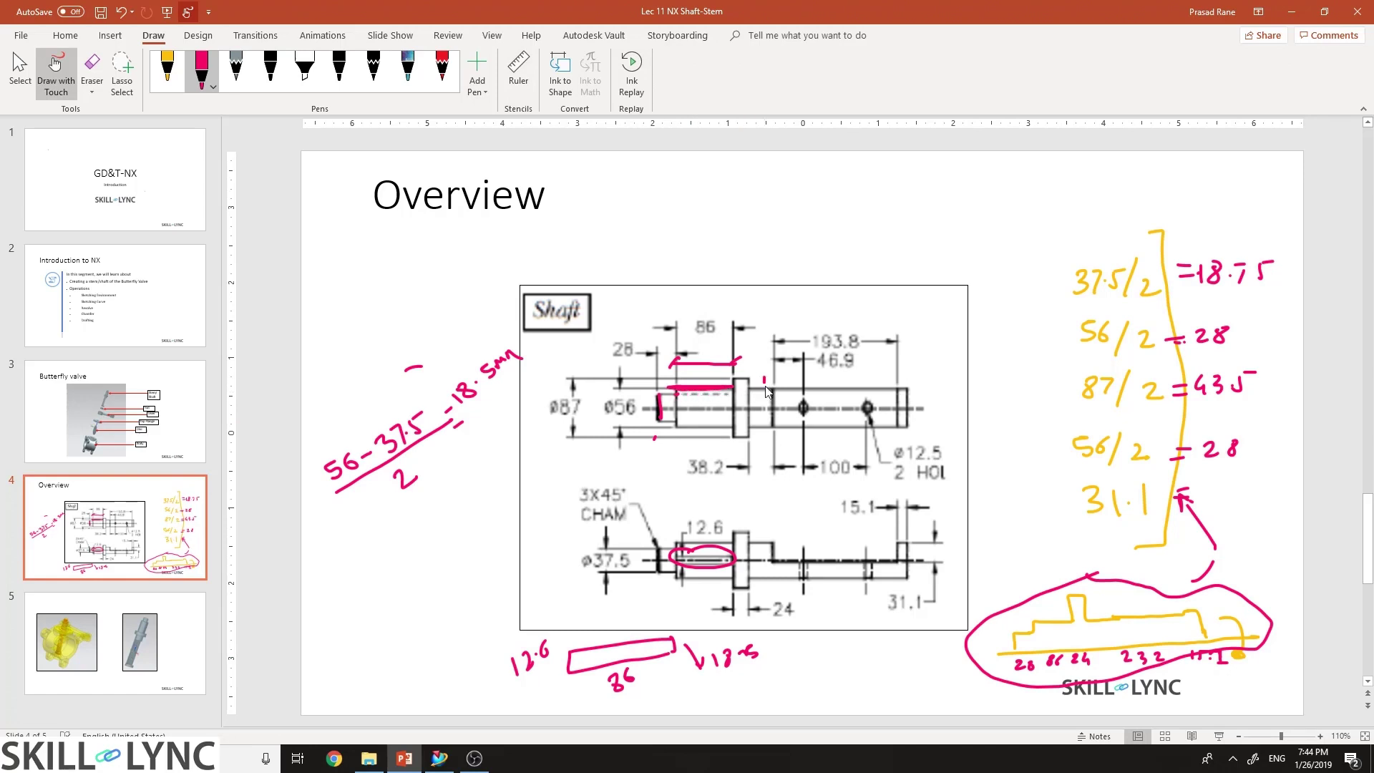
pyautogui.moveTo(761, 393); pyautogui.dragTo(773, 393)
# Return to the NX Shaft-Stem model and orbit it to a straight side-on view
pyautogui.click(438, 757)
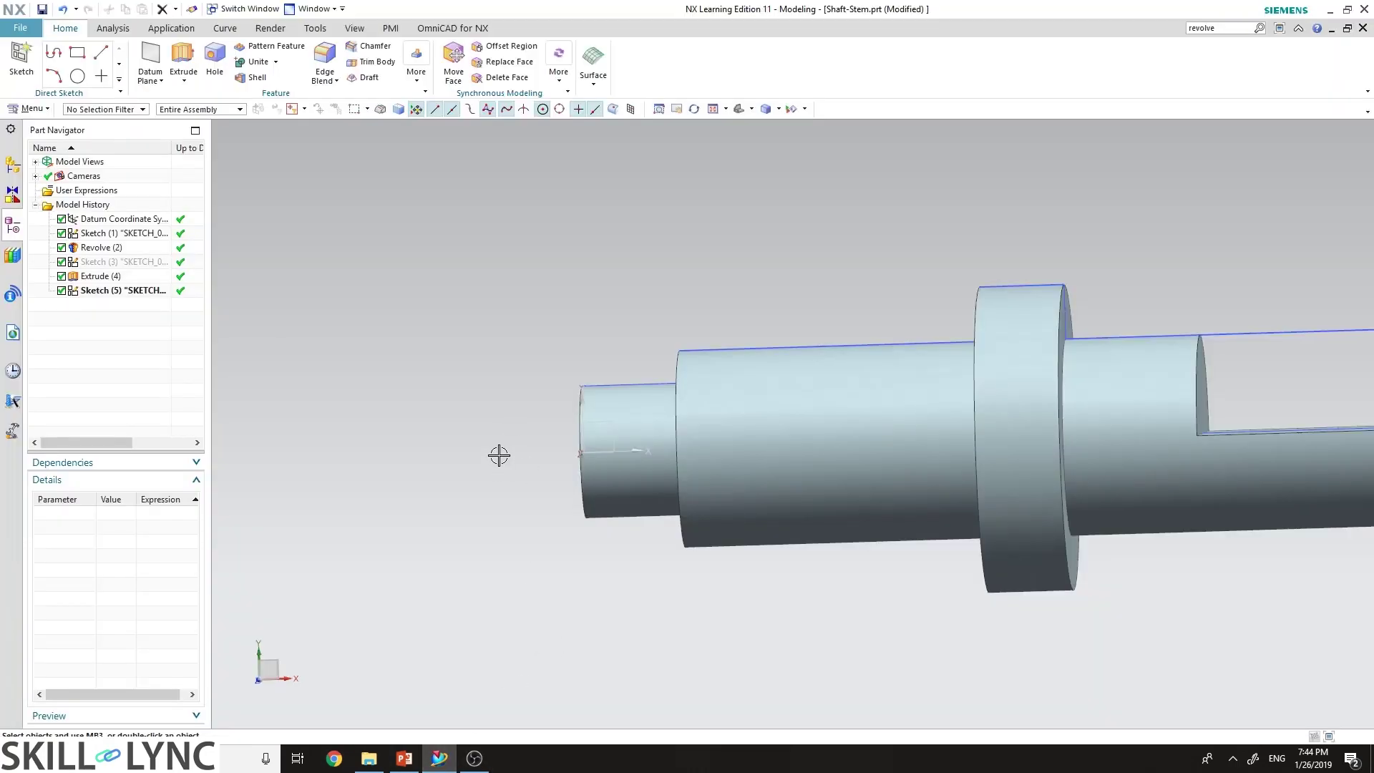
pyautogui.moveTo(496, 454)
pyautogui.mouseDown(button='middle')
pyautogui.moveTo(543, 482)
pyautogui.moveTo(513, 466)
pyautogui.mouseUp(button='middle')
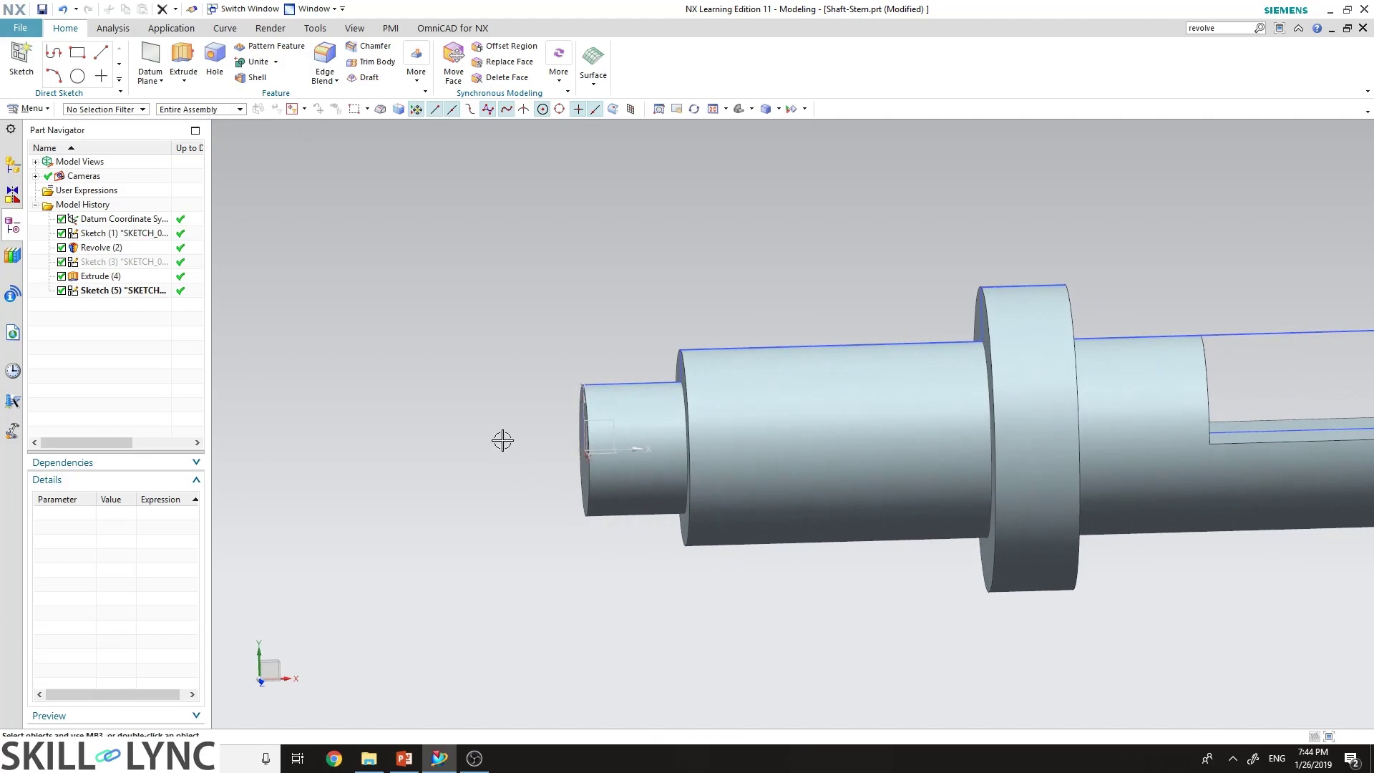
pyautogui.moveTo(831, 600); pyautogui.dragTo(614, 484, button='middle')
pyautogui.scroll(-3, 614, 484)
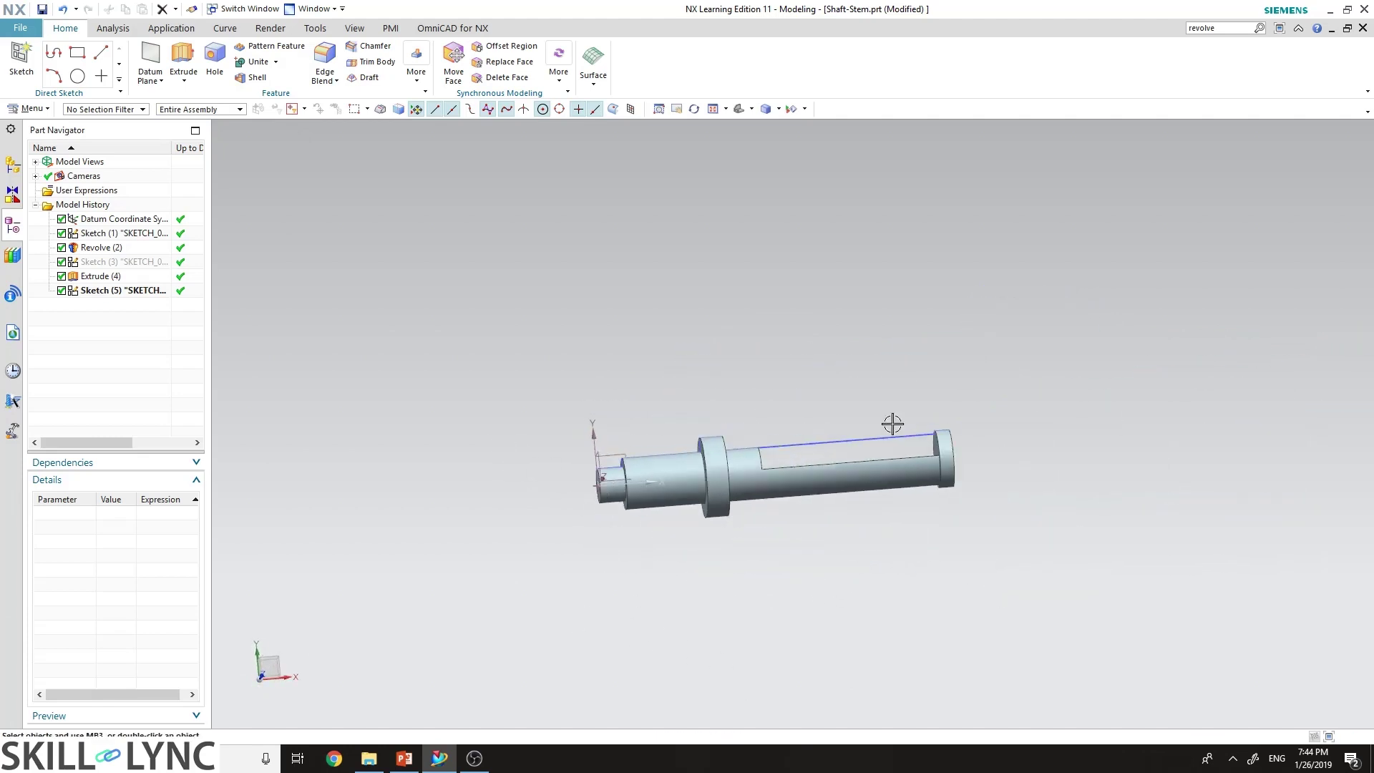
pyautogui.scroll(2, 525, 450)
pyautogui.moveTo(953, 334)
pyautogui.mouseDown(button='middle')
pyautogui.moveTo(935, 462)
pyautogui.moveTo(949, 339)
pyautogui.mouseUp(button='middle')
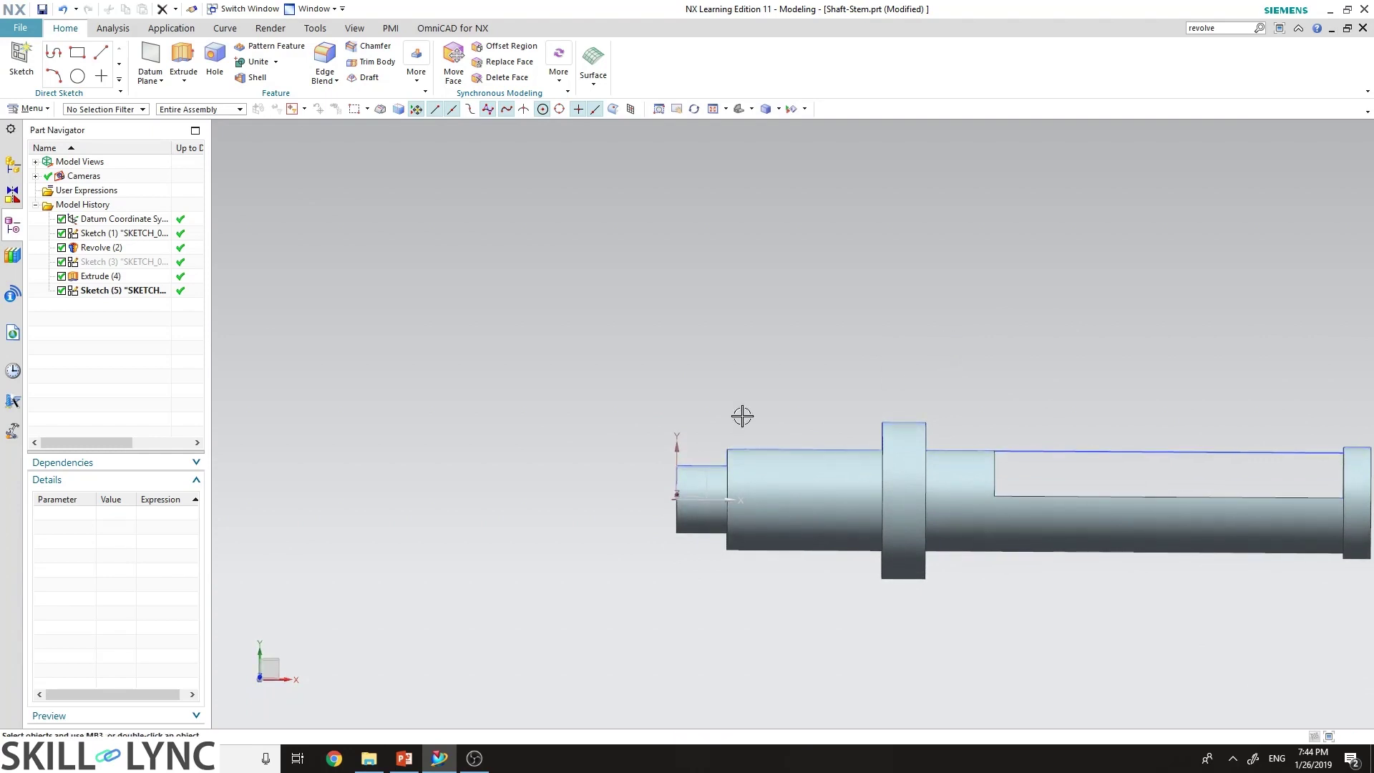
# Start a datum plane referenced to the XY plane of the datum coordinate system
pyautogui.click(150, 55)
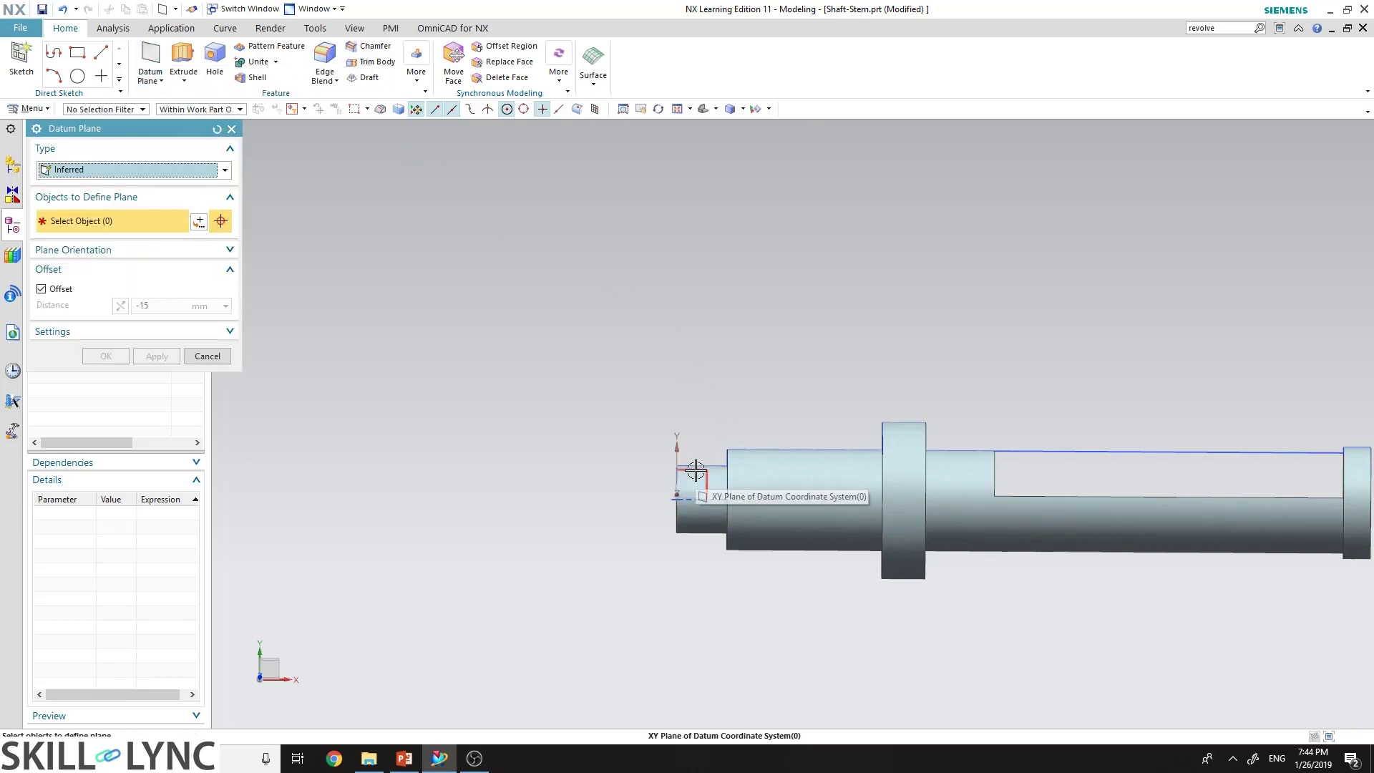
pyautogui.scroll(-1, 699, 458)
pyautogui.scroll(5, 707, 466)
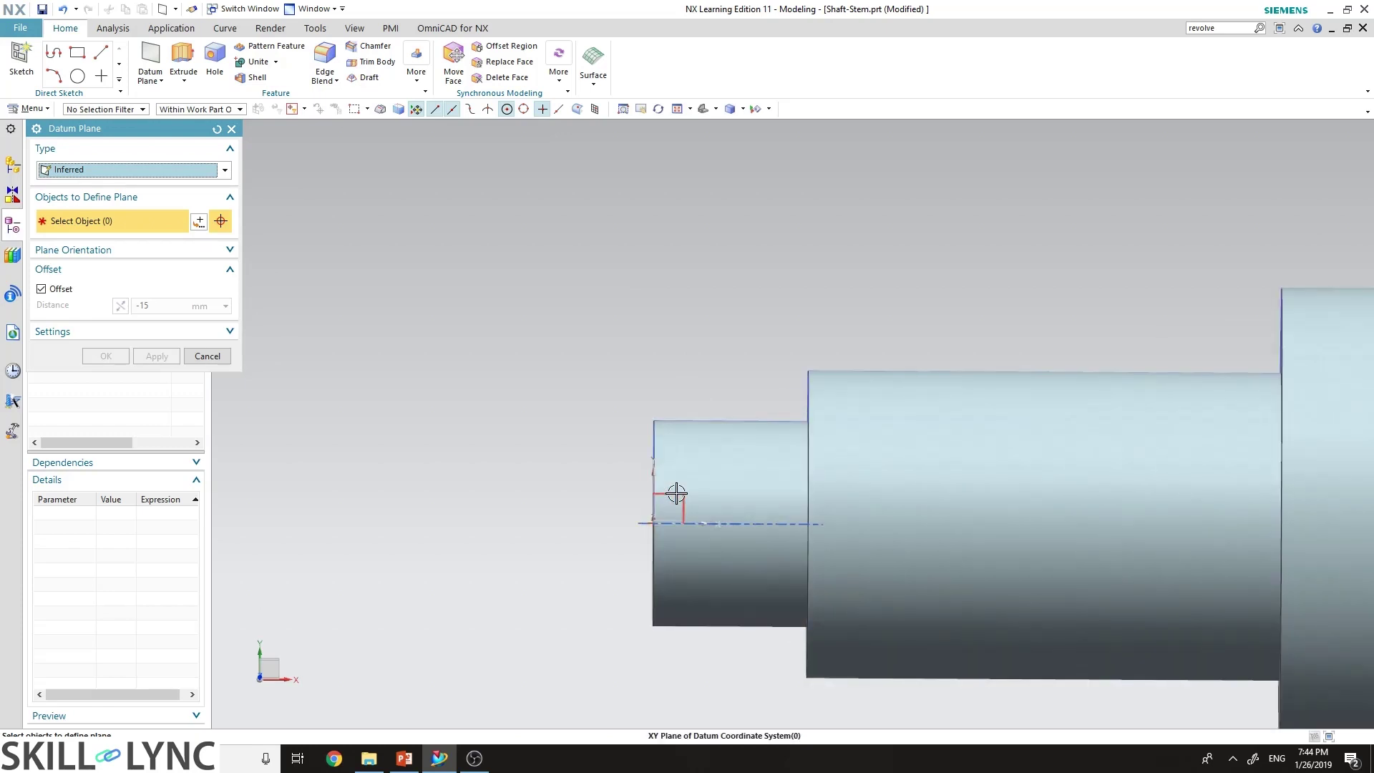
pyautogui.click(676, 494)
pyautogui.scroll(-2, 506, 363)
pyautogui.scroll(1, 506, 360)
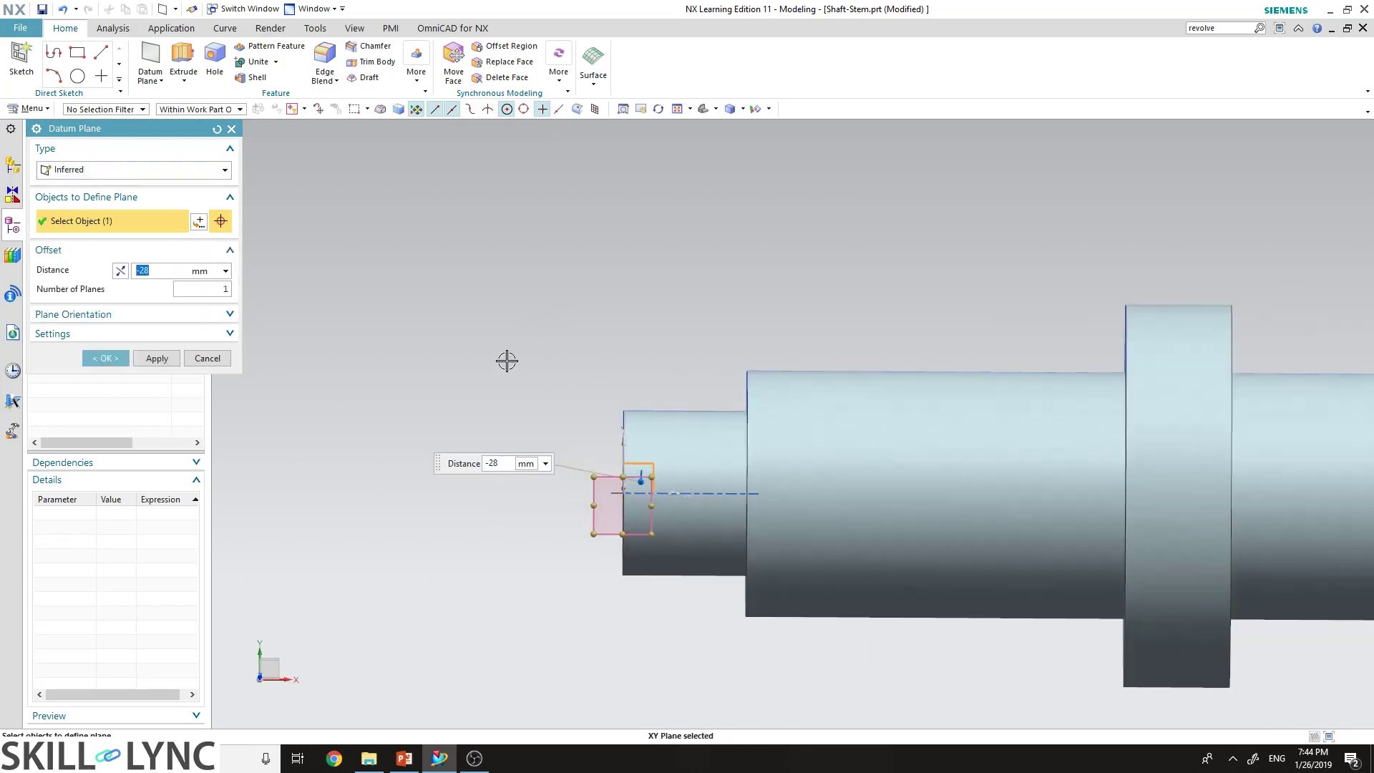
pyautogui.moveTo(672, 319); pyautogui.dragTo(715, 325, button='middle')
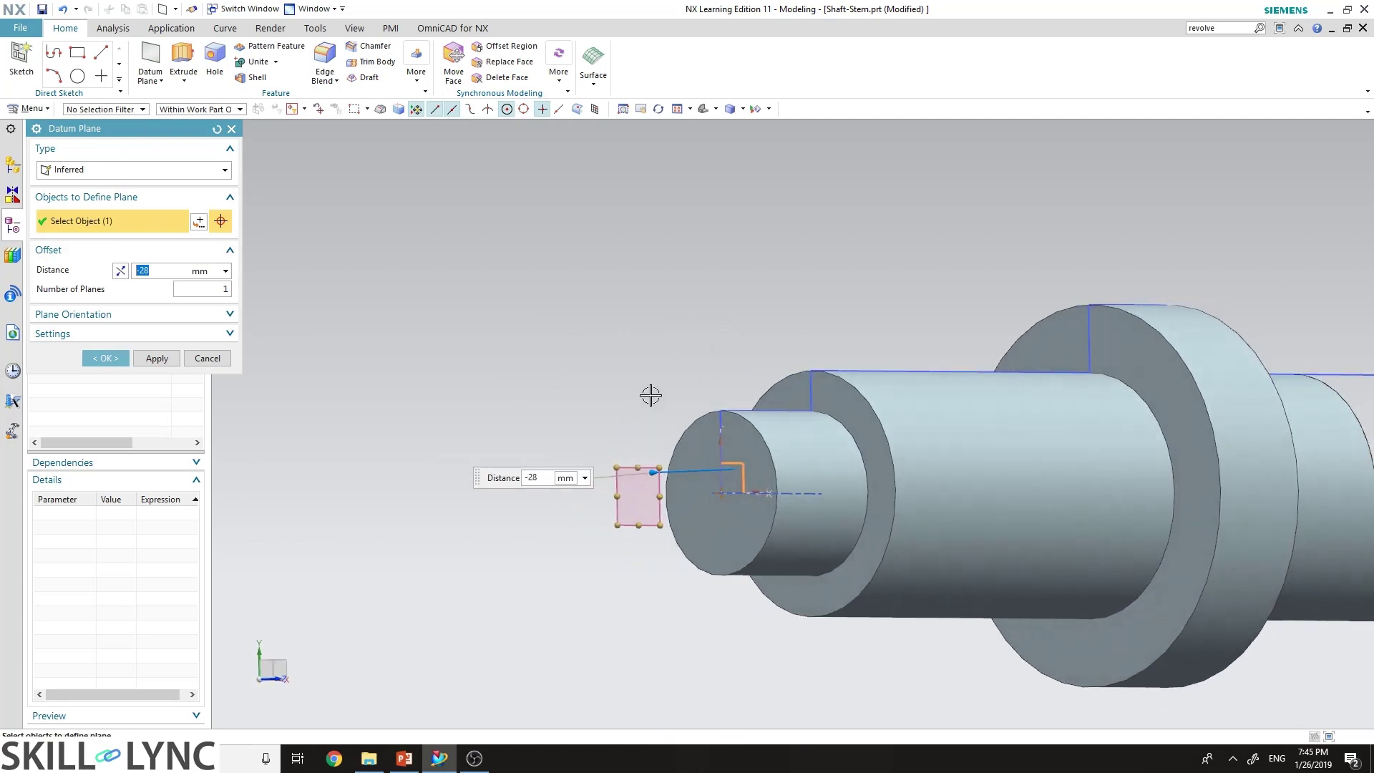
pyautogui.moveTo(651, 473); pyautogui.dragTo(684, 322)
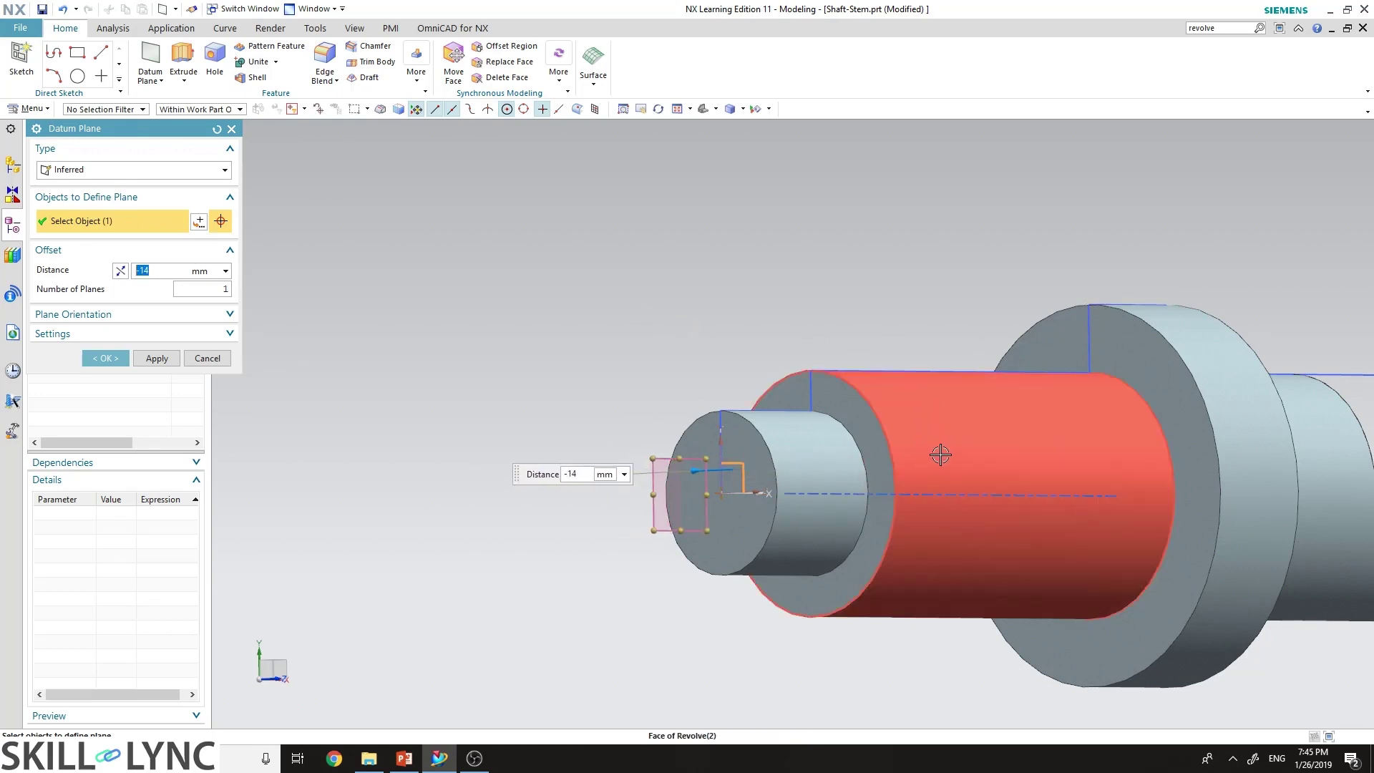
pyautogui.moveTo(726, 469); pyautogui.dragTo(1048, 435)
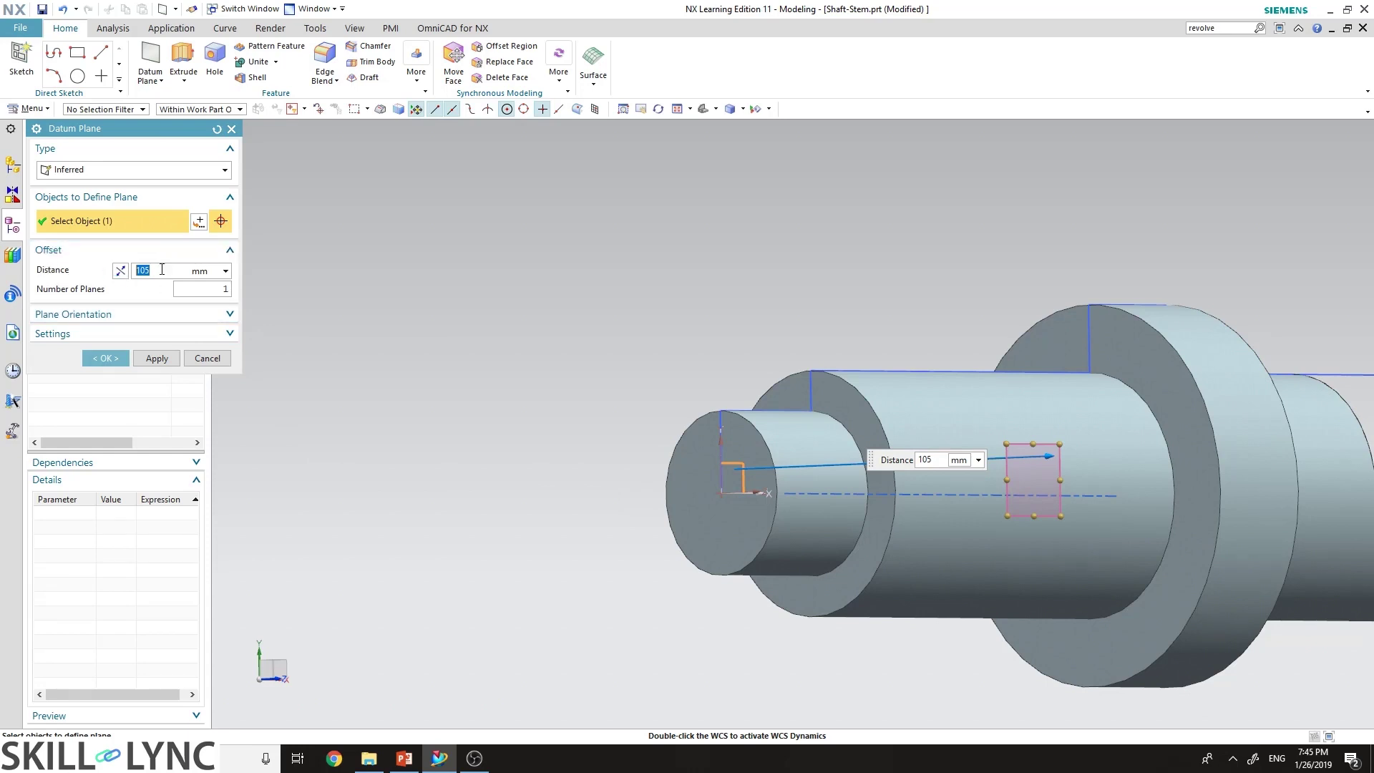
# Set the datum plane's offset distance to 28 mm and create it
pyautogui.write('28')
pyautogui.press('Return')
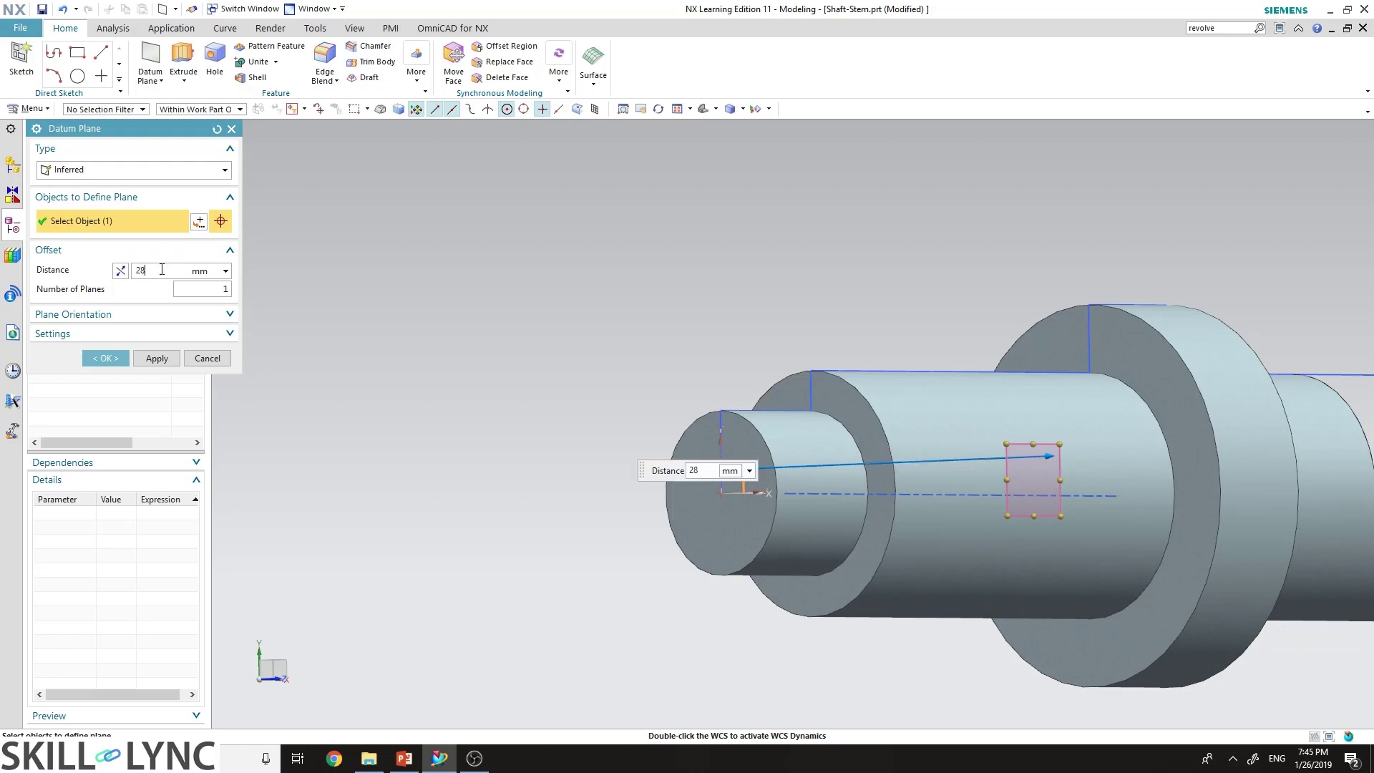
pyautogui.moveTo(774, 656); pyautogui.dragTo(816, 590, button='middle')
pyautogui.scroll(-3, 604, 396)
pyautogui.scroll(6, 945, 435)
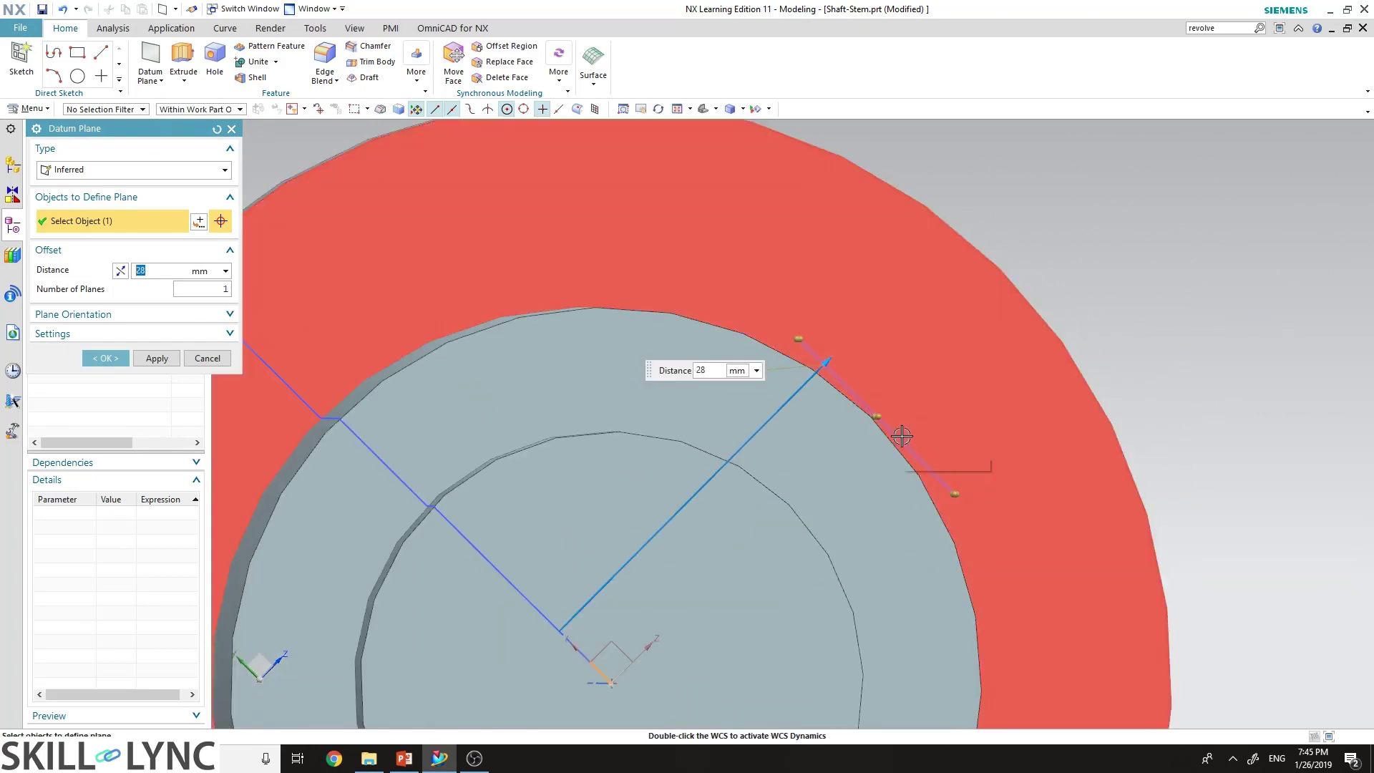
pyautogui.scroll(-6, 973, 391)
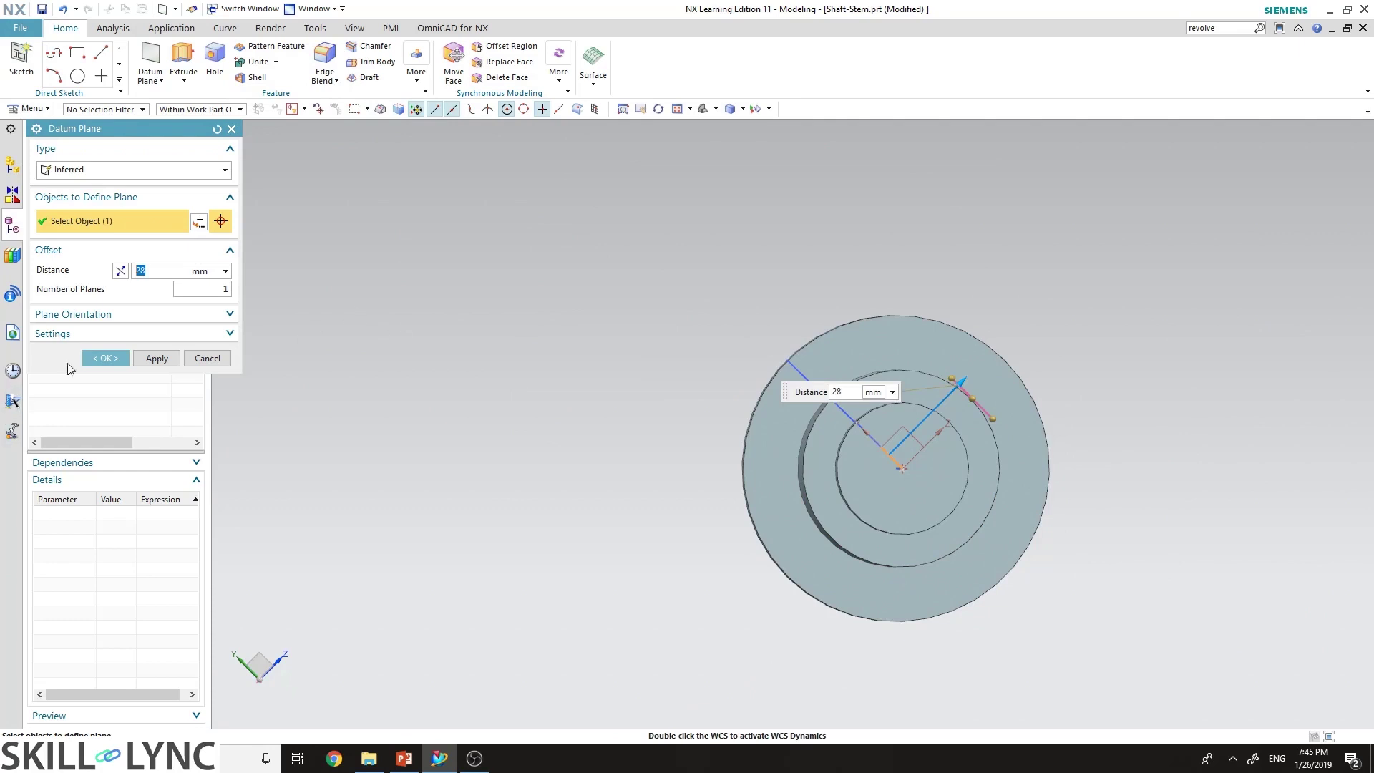
pyautogui.click(98, 358)
pyautogui.moveTo(1189, 438); pyautogui.dragTo(1063, 353, button='middle')
pyautogui.scroll(-4, 1064, 353)
pyautogui.scroll(5, 682, 468)
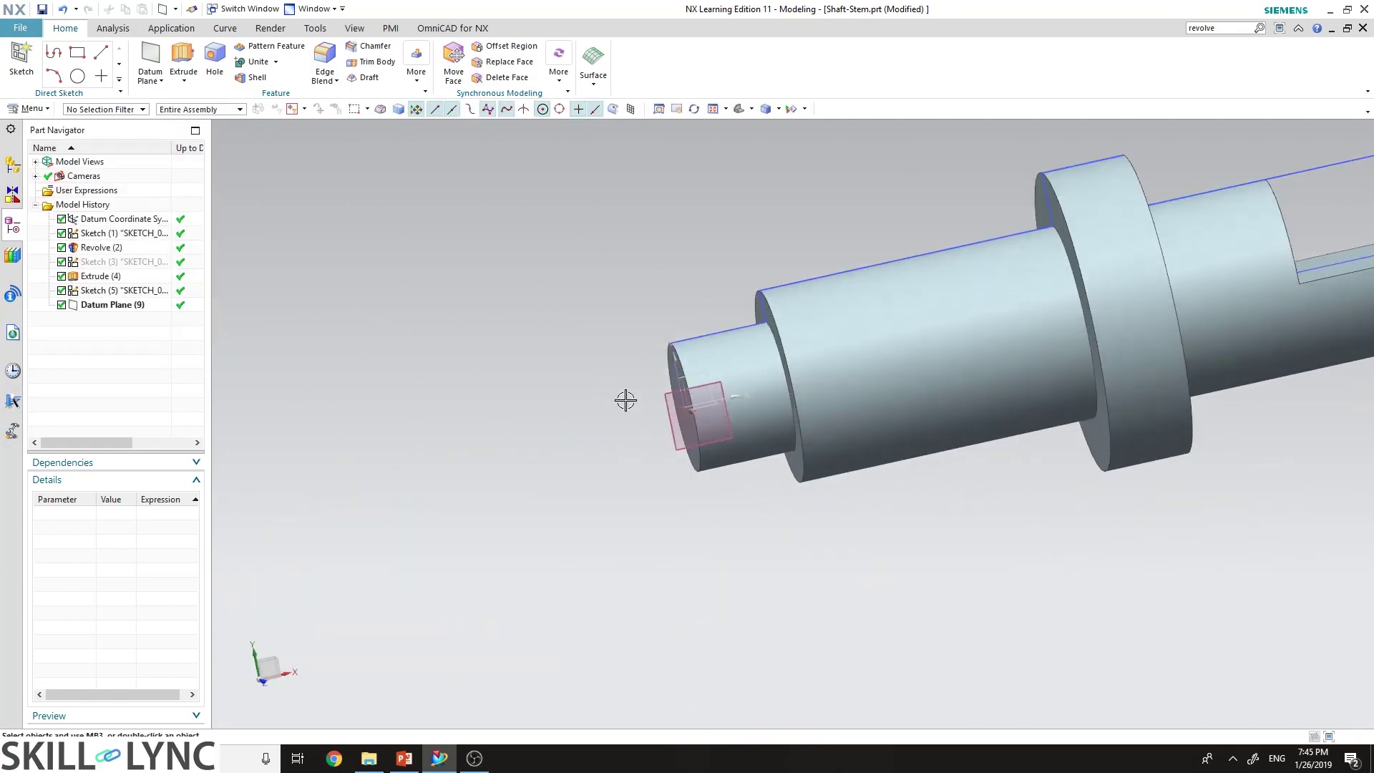
pyautogui.scroll(2, 625, 398)
# Start a new sketch on the 28 mm datum plane
pyautogui.click(16, 57)
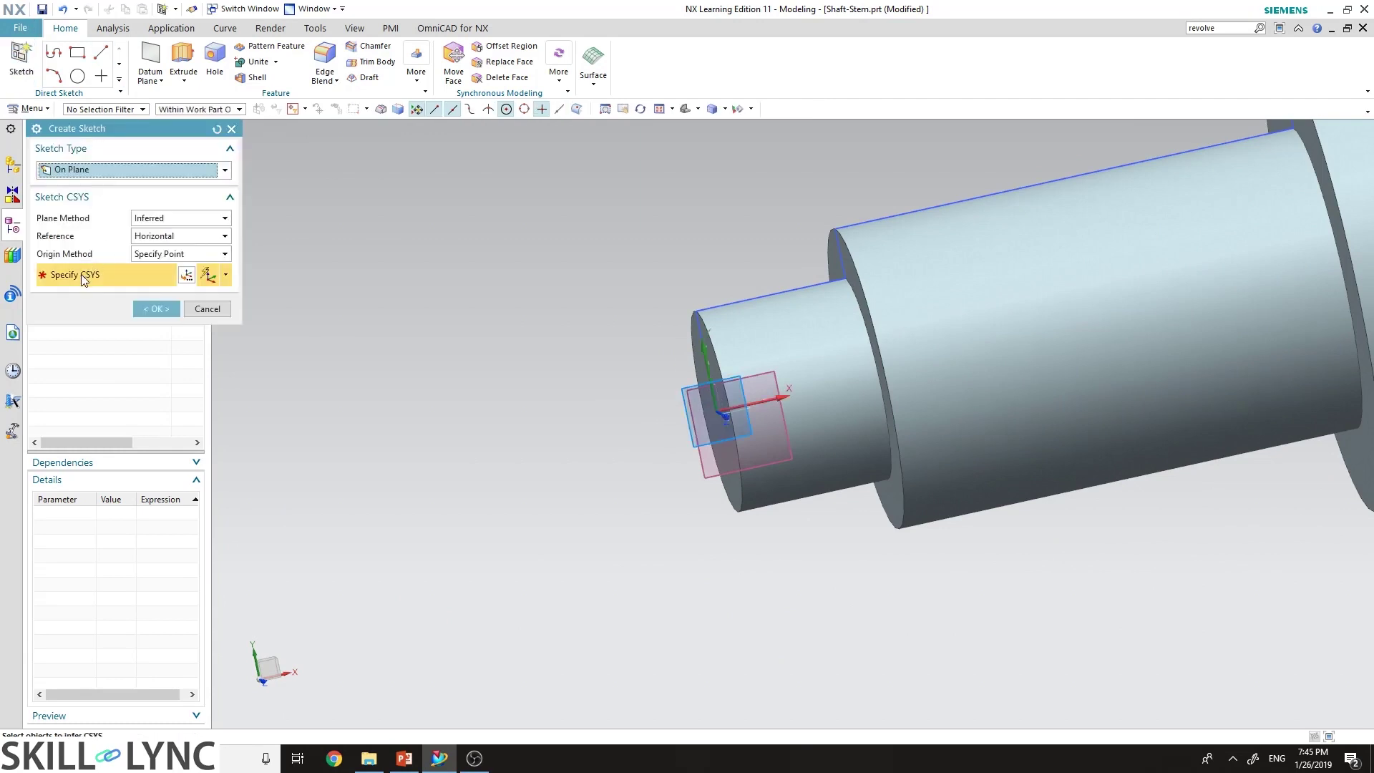
pyautogui.click(706, 472)
pyautogui.click(154, 309)
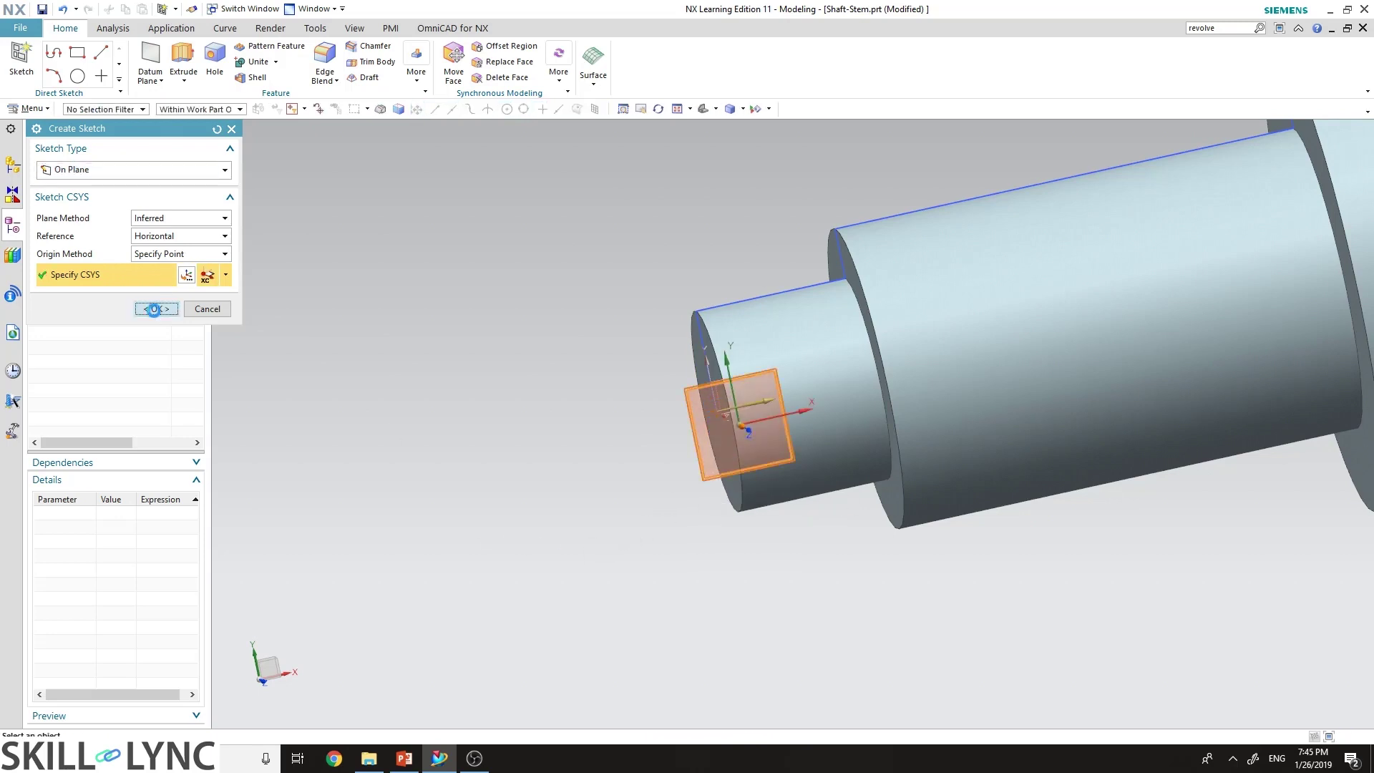
pyautogui.scroll(5, 562, 514)
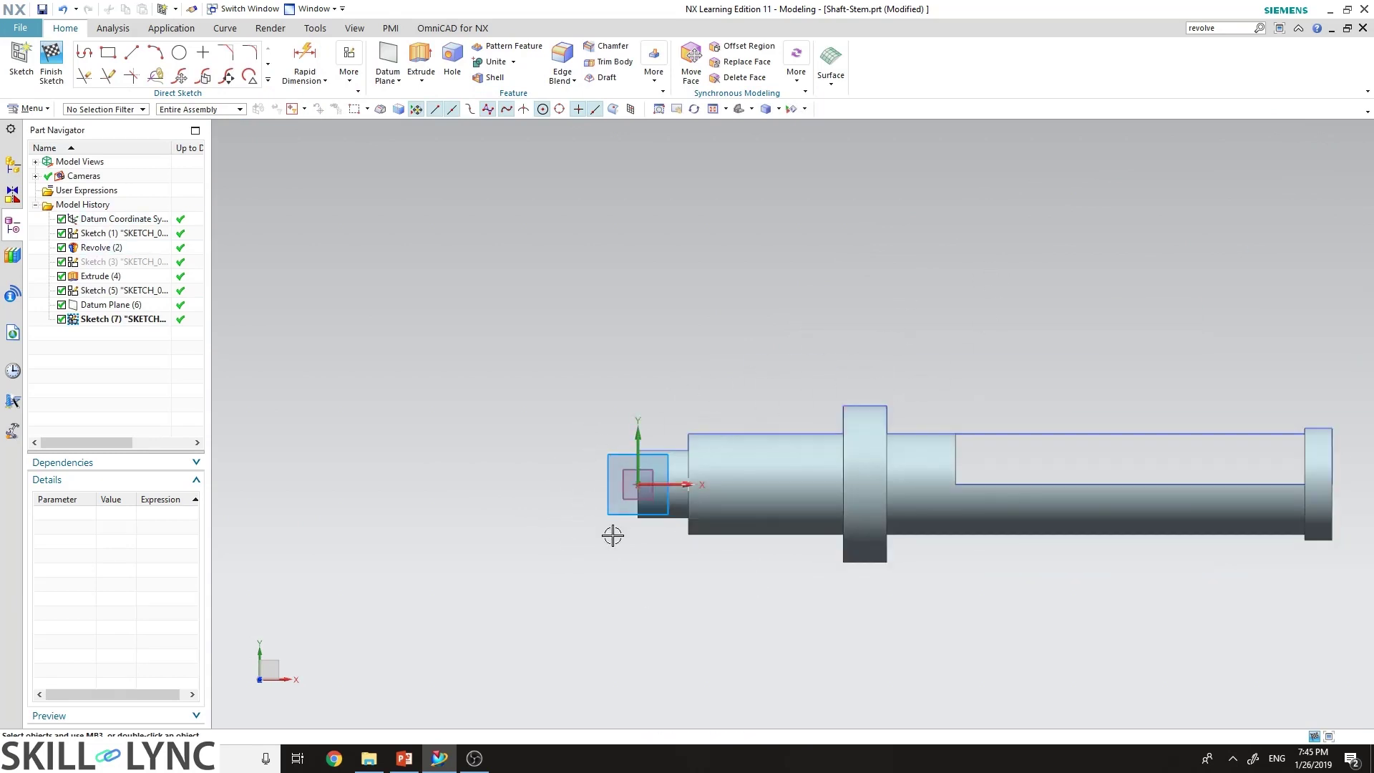
# Draw a rectangle just above the shaft's stepped end
pyautogui.click(105, 61)
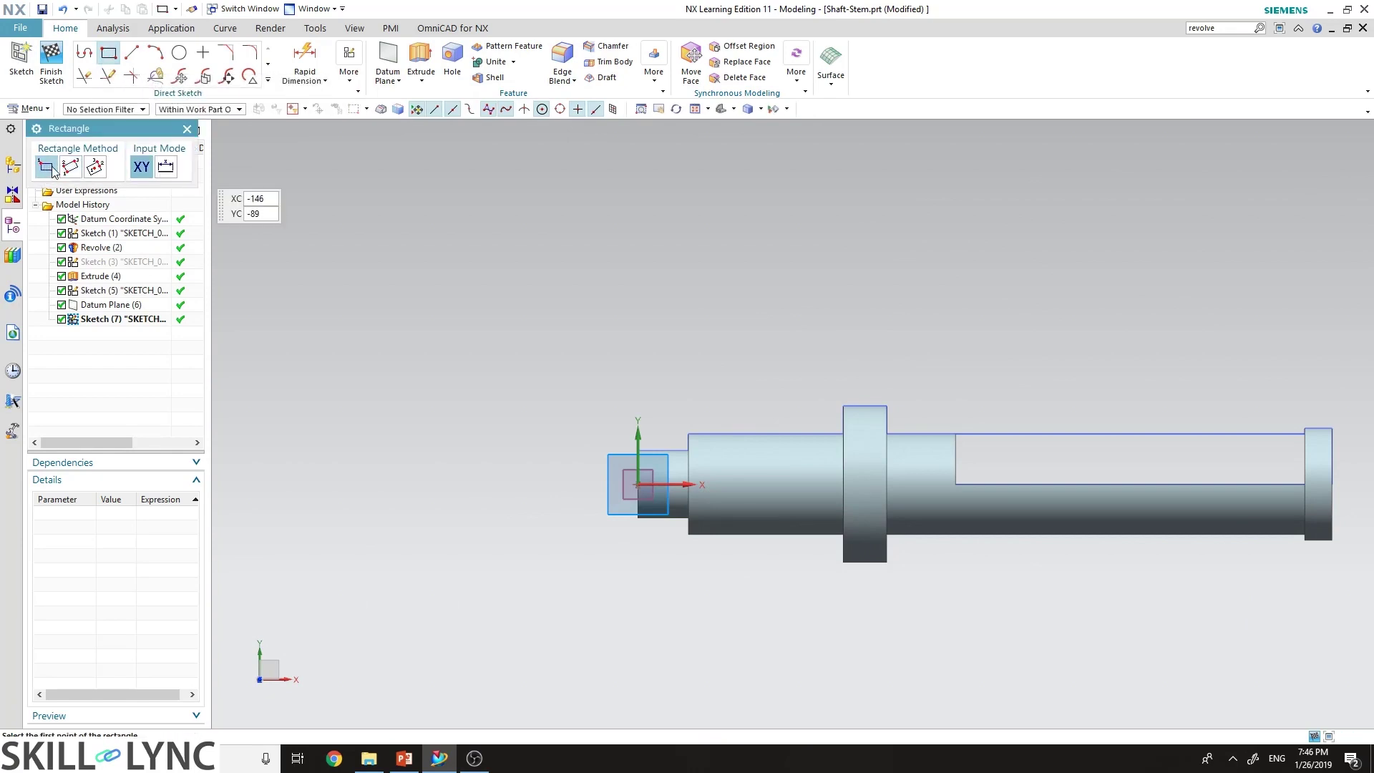
pyautogui.click(655, 341)
pyautogui.click(806, 408)
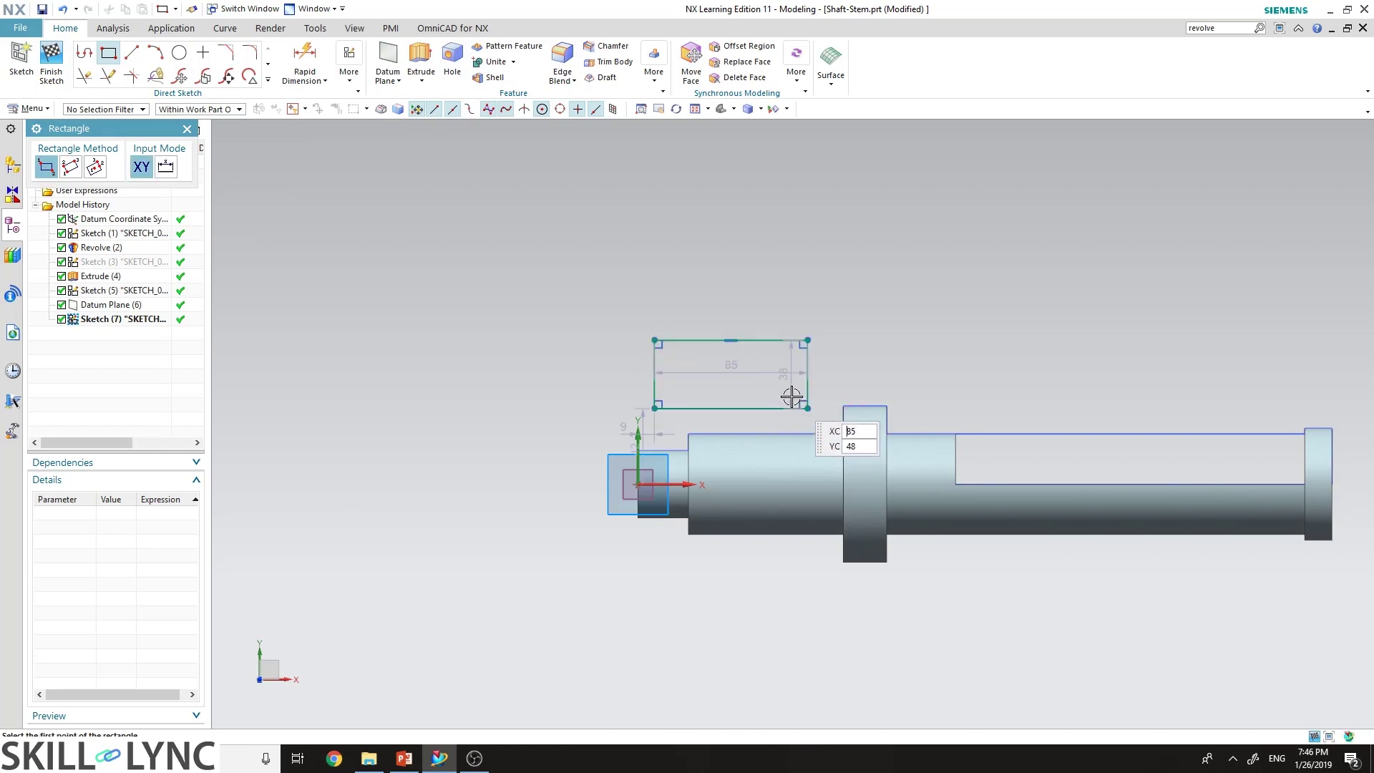
pyautogui.click(186, 128)
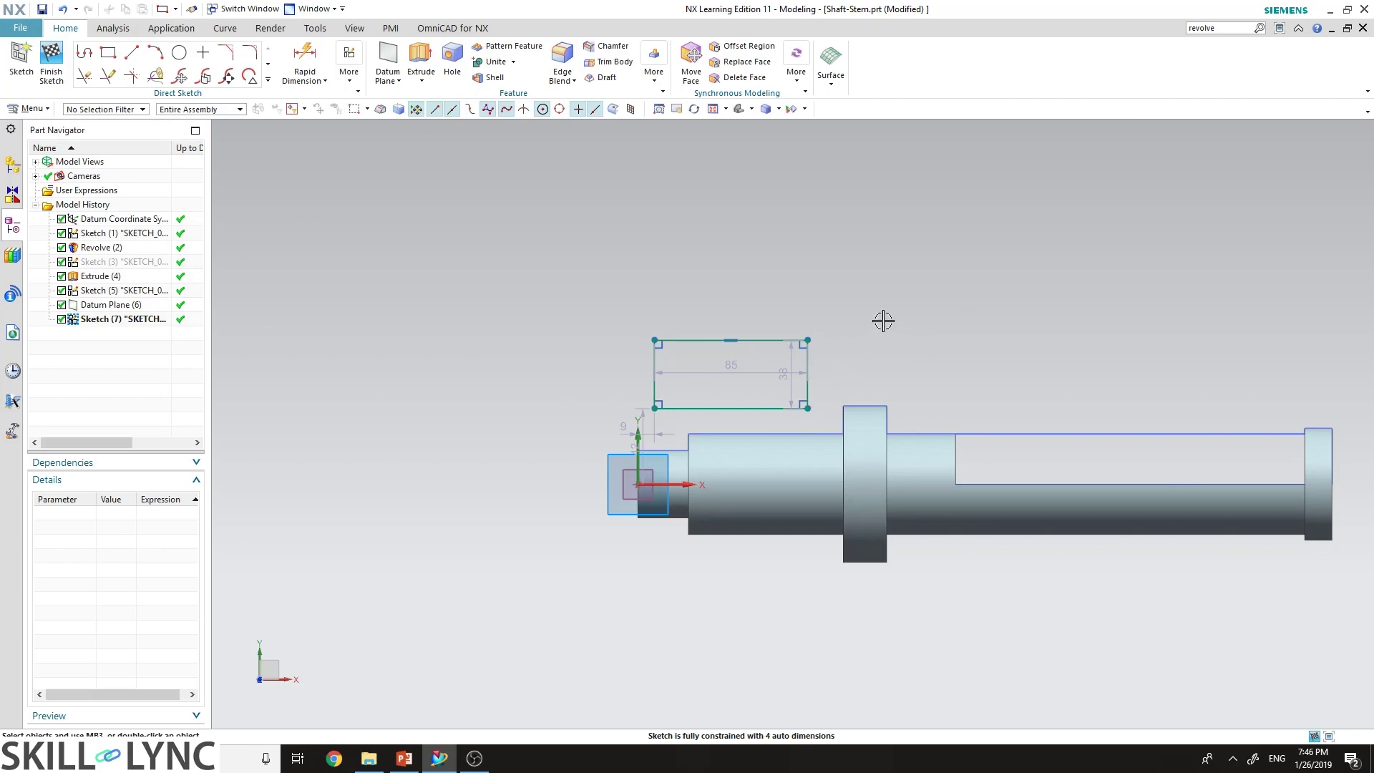
# Change the rectangle's 38 height dimension to 12.6
pyautogui.moveTo(883, 319); pyautogui.dragTo(823, 344, button='middle')
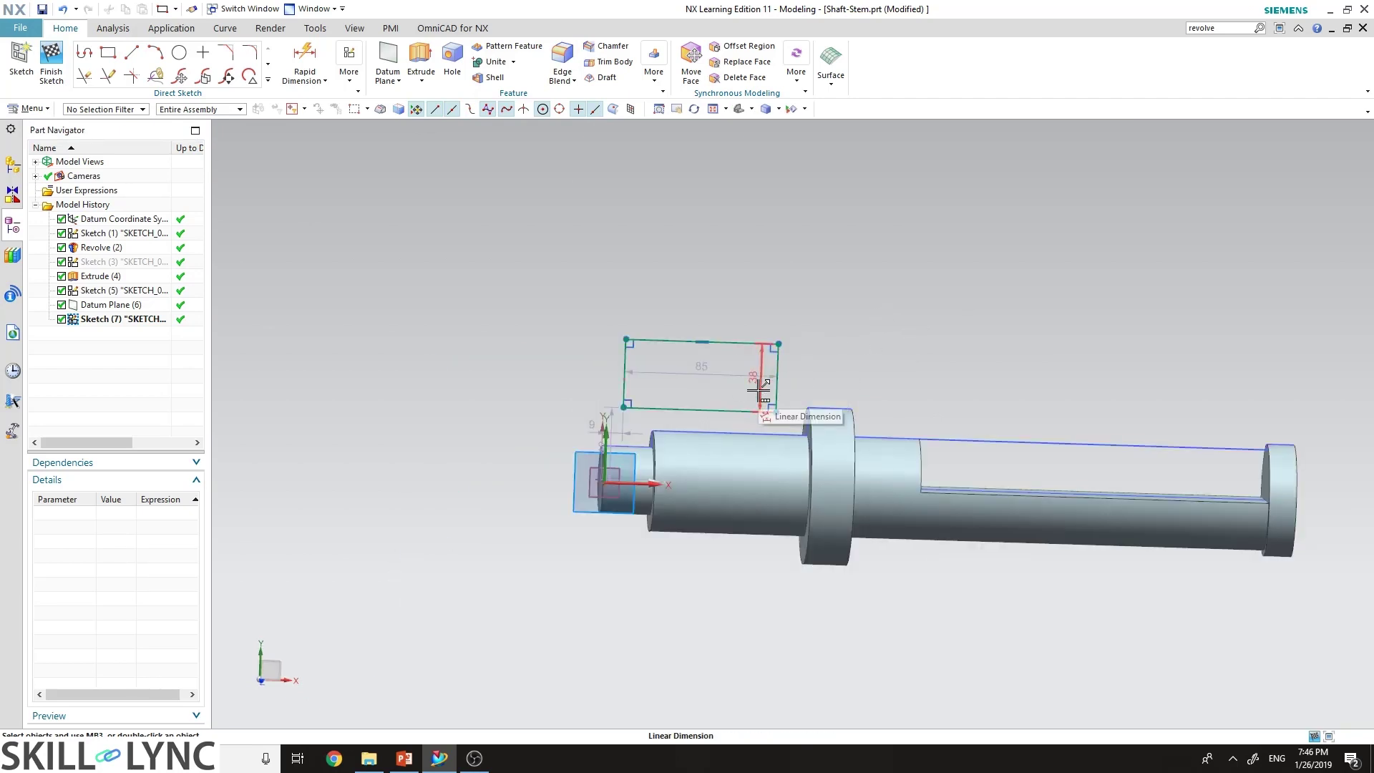
pyautogui.click(757, 390)
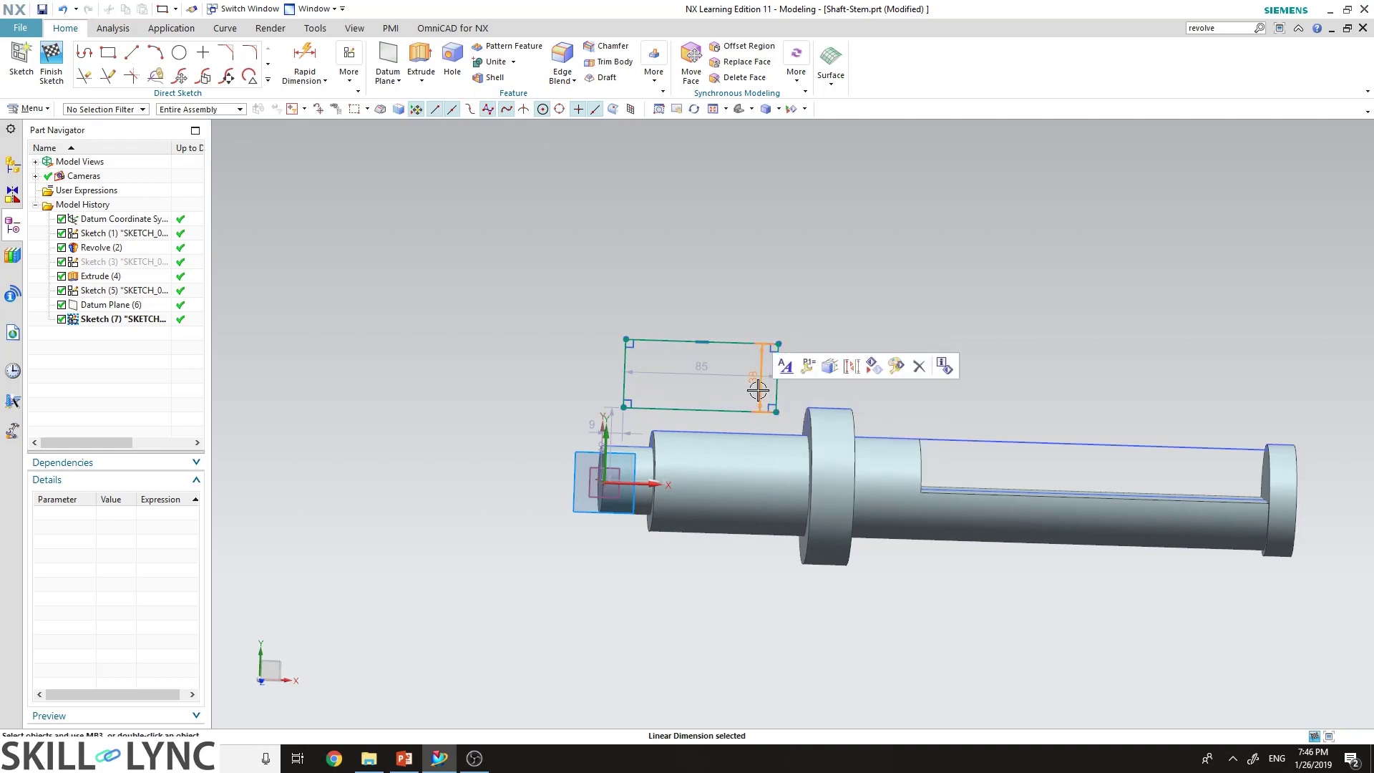
pyautogui.doubleClick(758, 390)
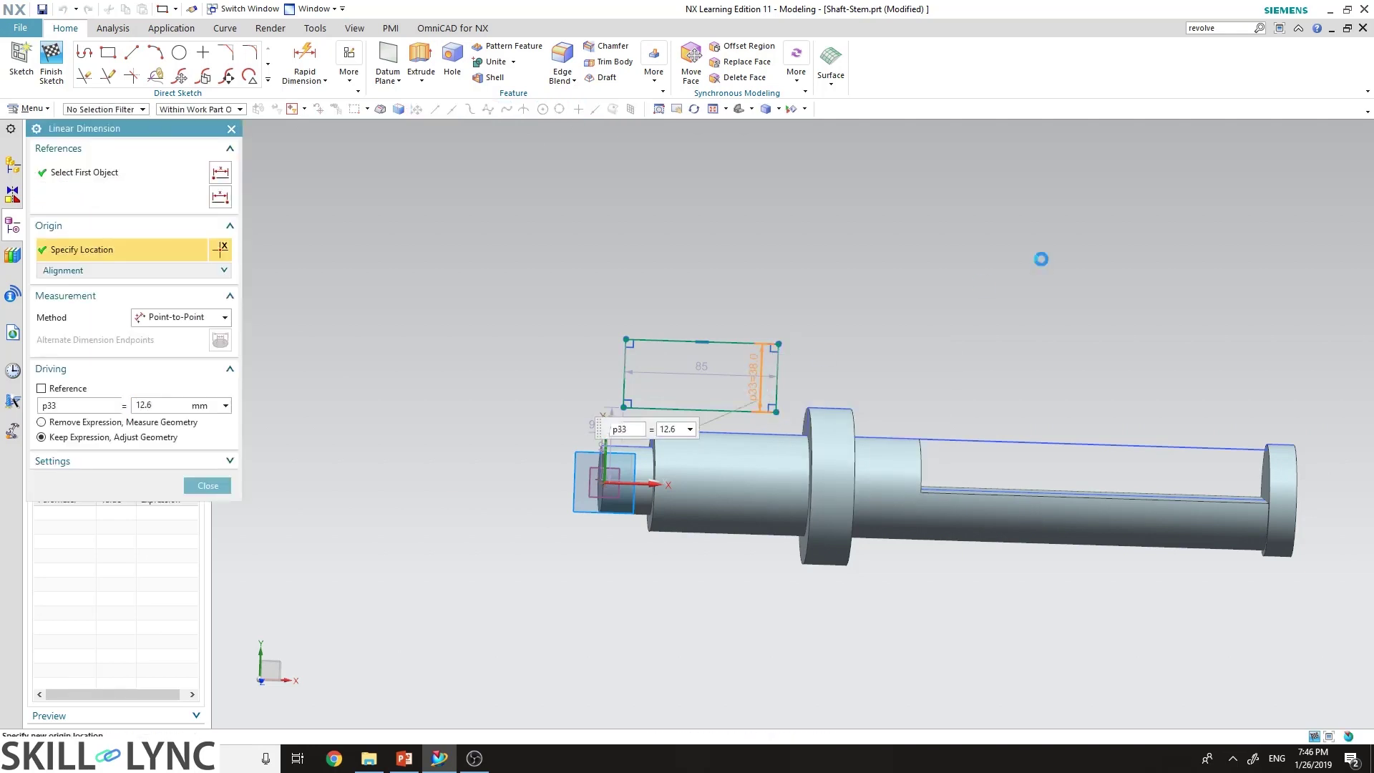
pyautogui.scroll(5, 686, 437)
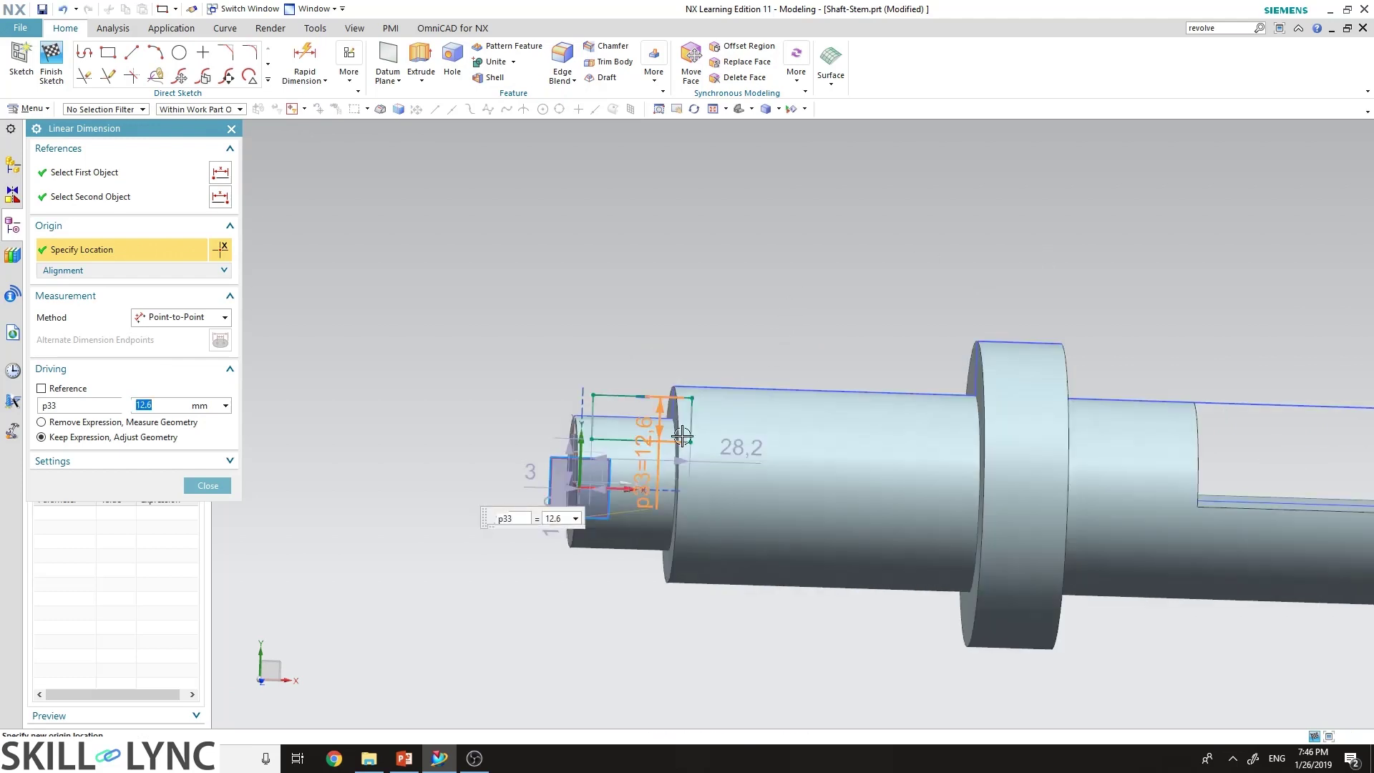
pyautogui.click(207, 485)
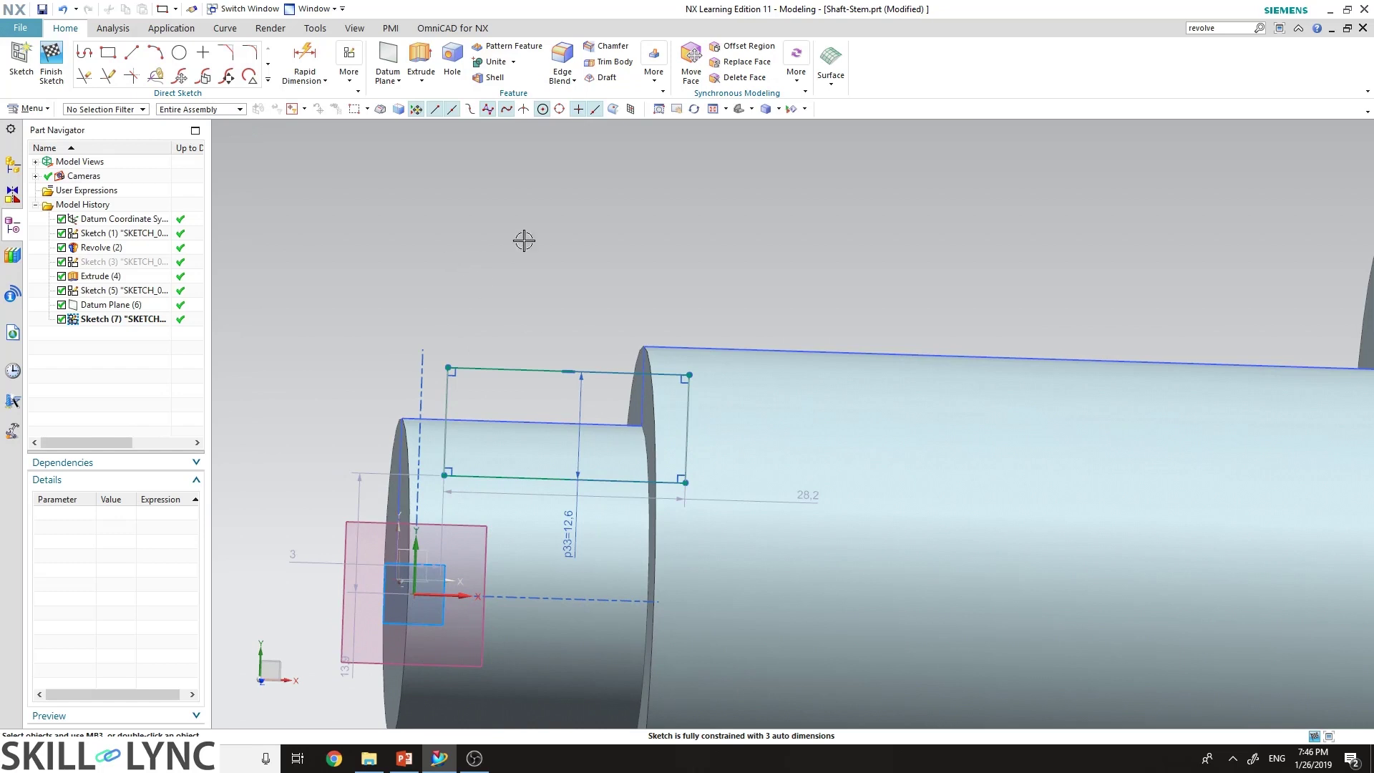
# Add a length dimension across the rectangle's corners and set it to 86 mm
pyautogui.click(304, 58)
pyautogui.click(474, 367)
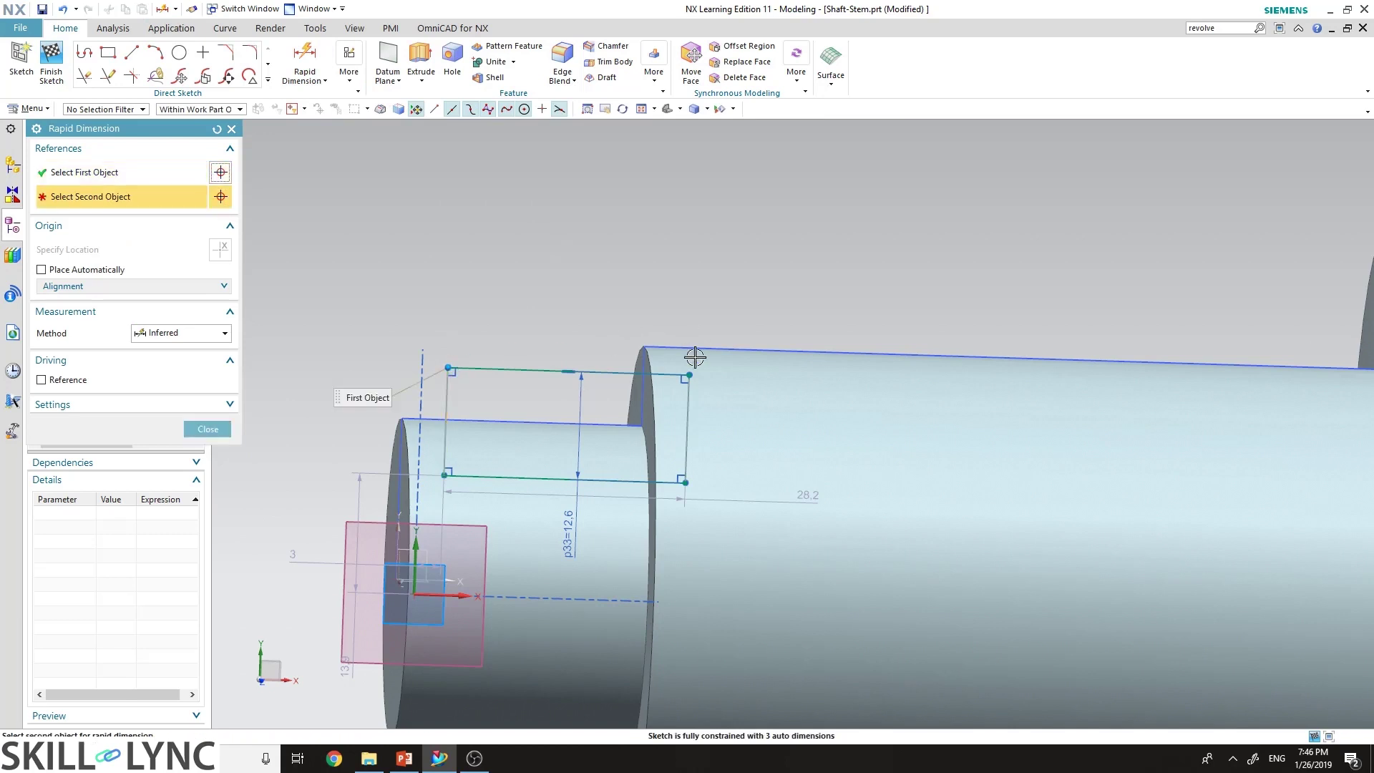
pyautogui.click(689, 374)
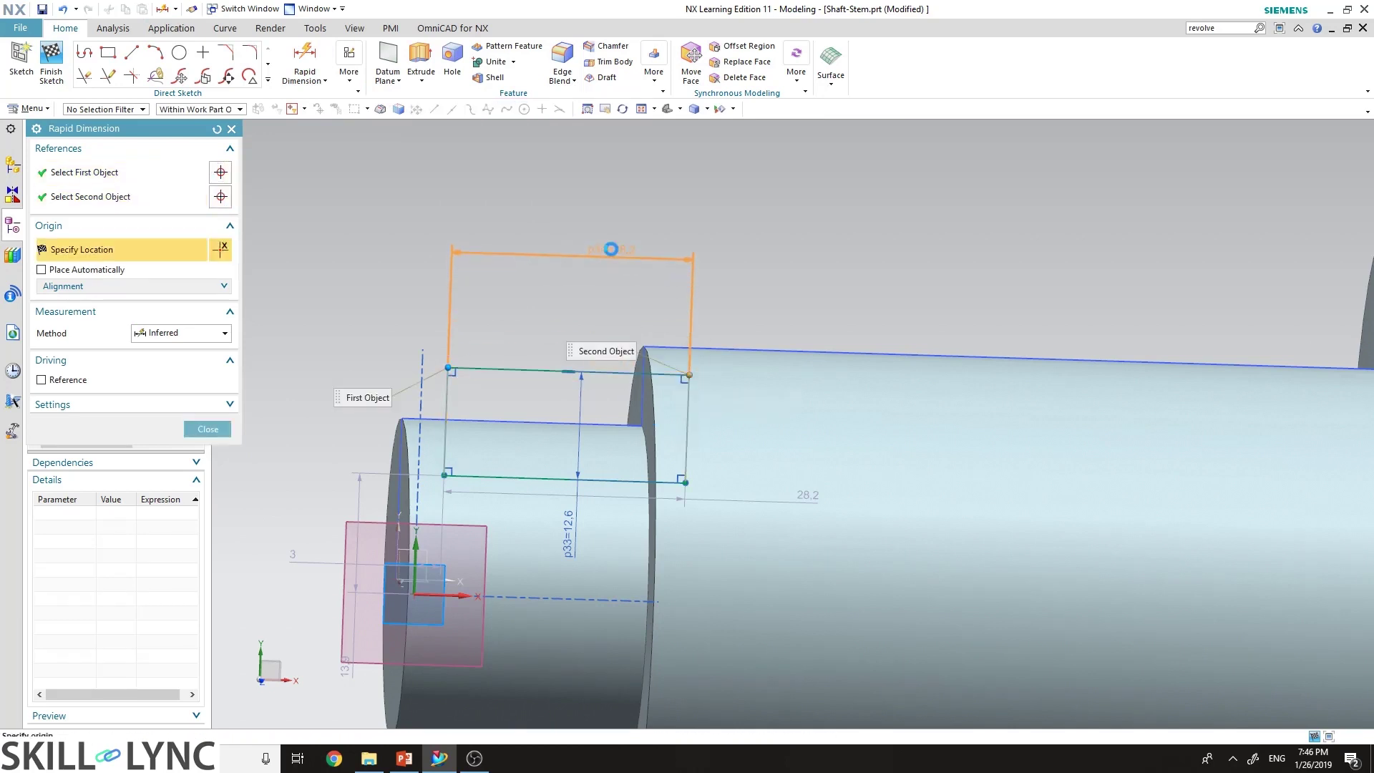
pyautogui.click(610, 248)
pyautogui.click(209, 429)
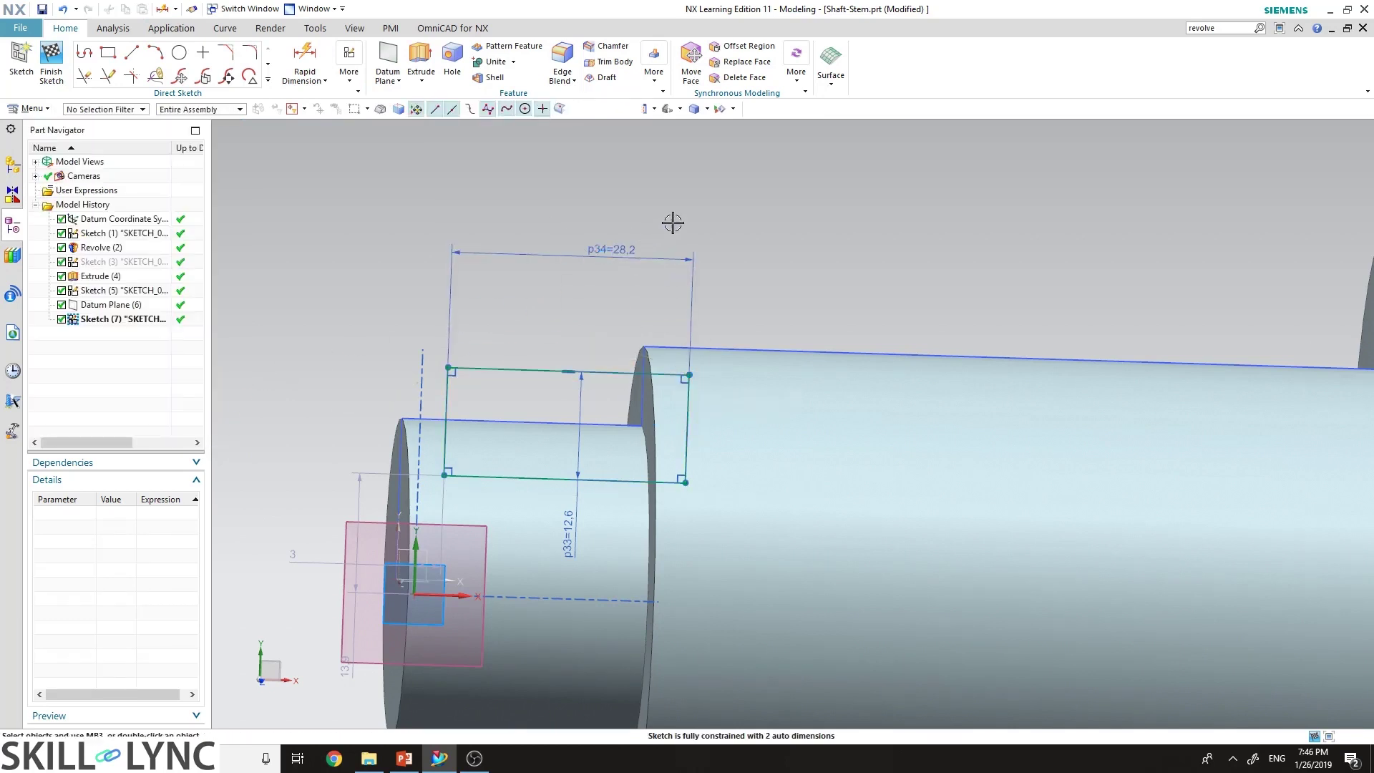
pyautogui.doubleClick(632, 247)
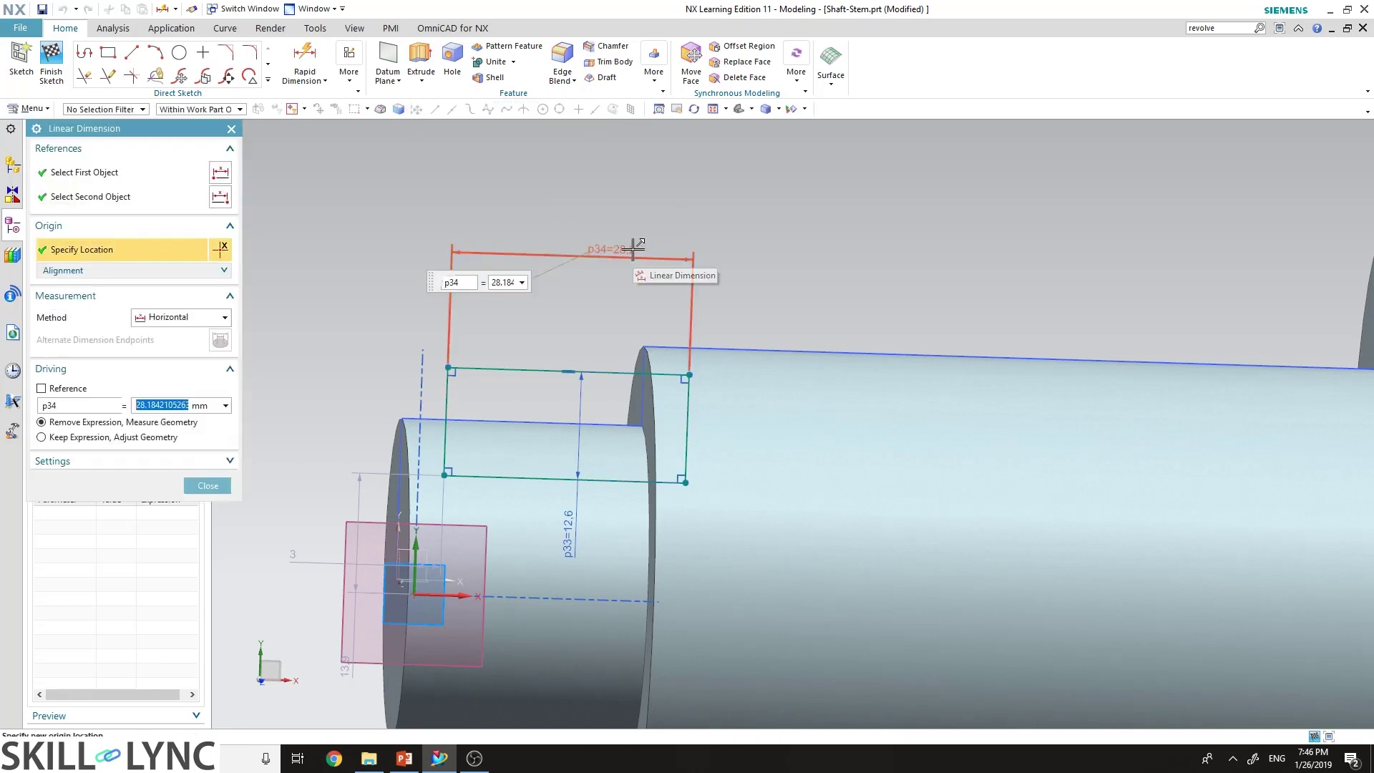
pyautogui.write('86')
pyautogui.press('Return')
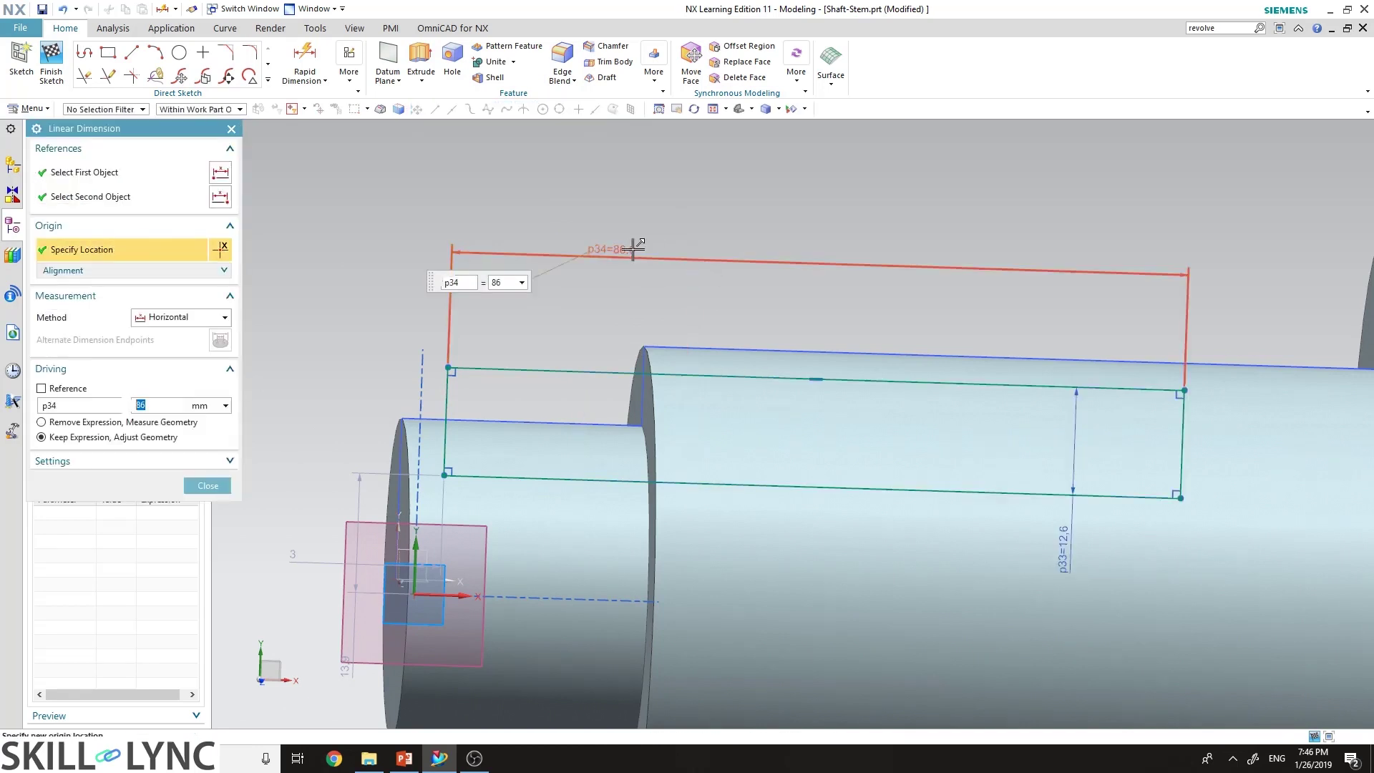
pyautogui.click(208, 486)
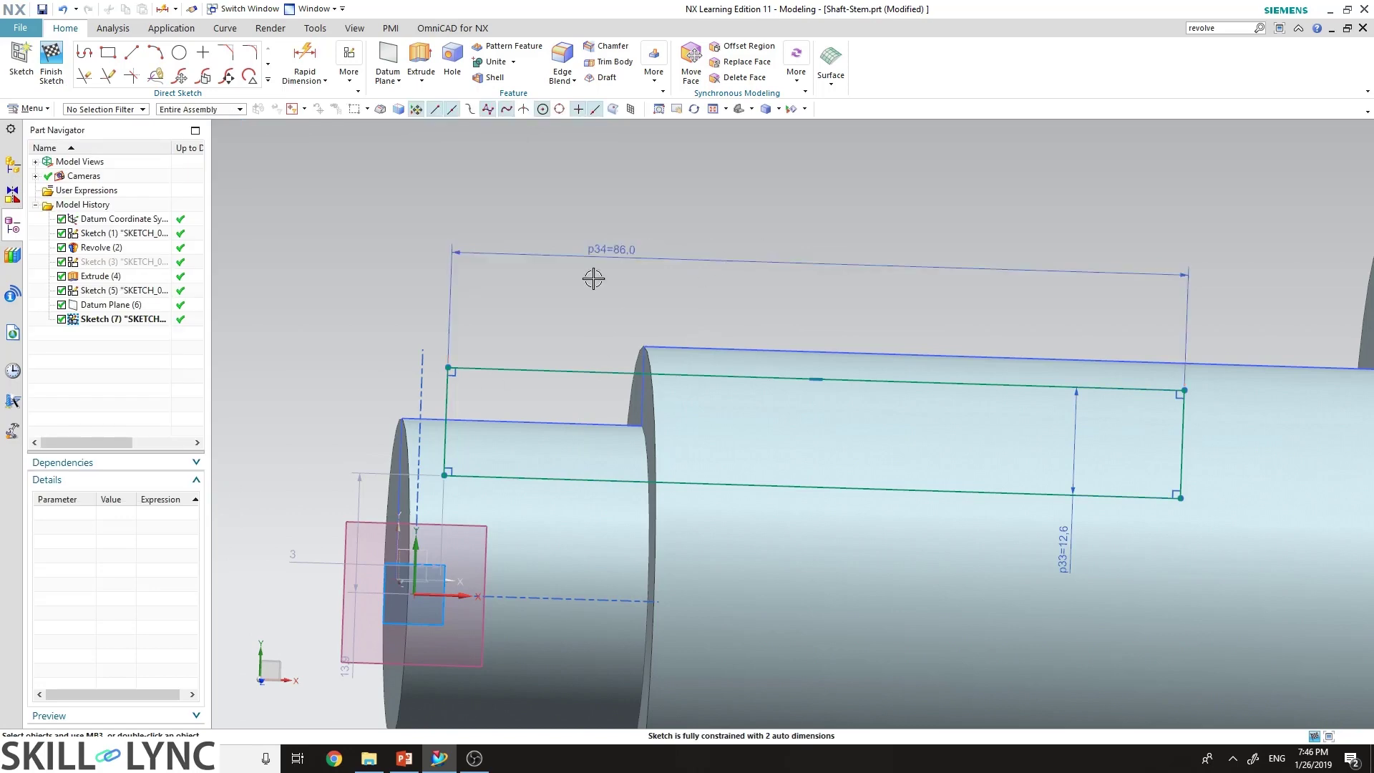
pyautogui.scroll(3, 450, 258)
pyautogui.scroll(-1, 780, 251)
pyautogui.scroll(2, 647, 288)
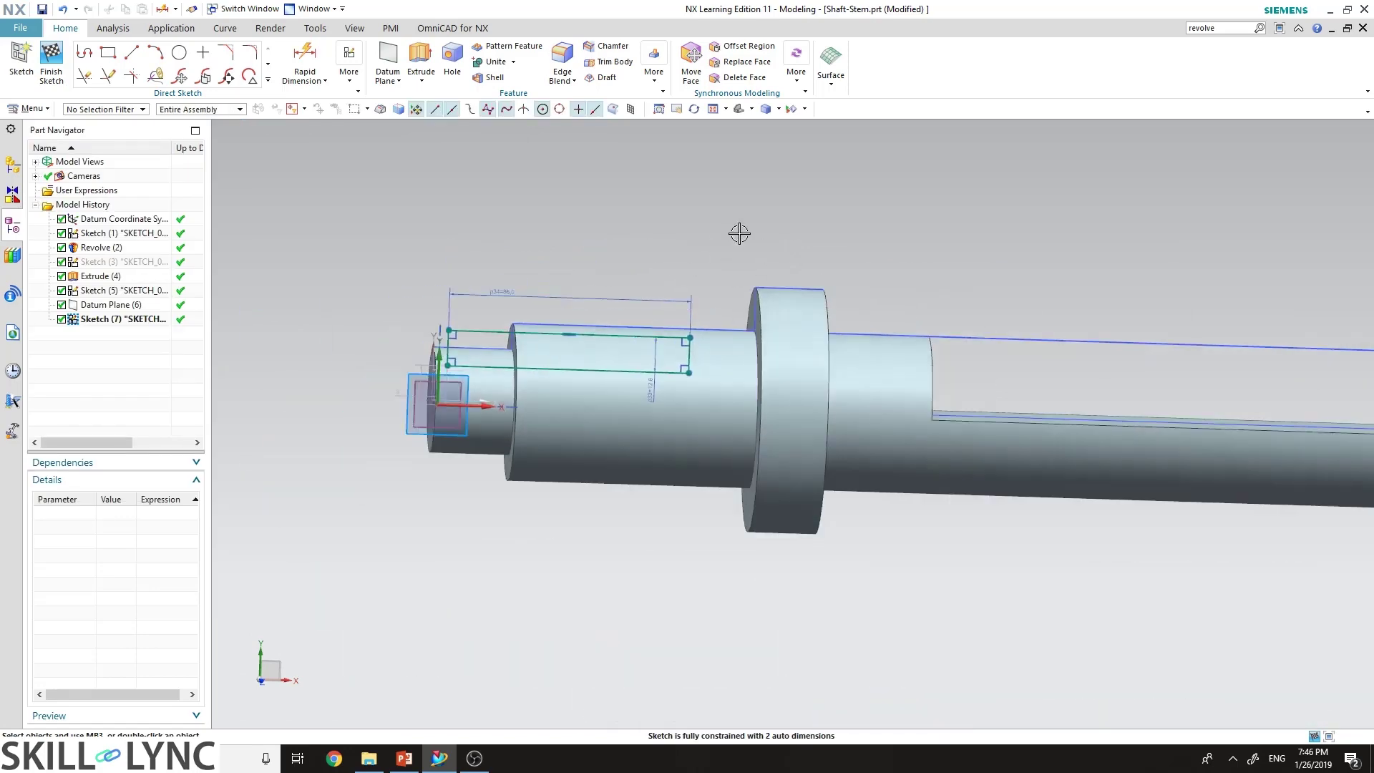
pyautogui.moveTo(739, 230)
pyautogui.mouseDown(button='middle')
pyautogui.moveTo(710, 279)
pyautogui.moveTo(727, 257)
pyautogui.moveTo(723, 212)
pyautogui.moveTo(741, 239)
pyautogui.moveTo(723, 239)
pyautogui.moveTo(763, 239)
pyautogui.moveTo(742, 231)
pyautogui.mouseUp(button='middle')
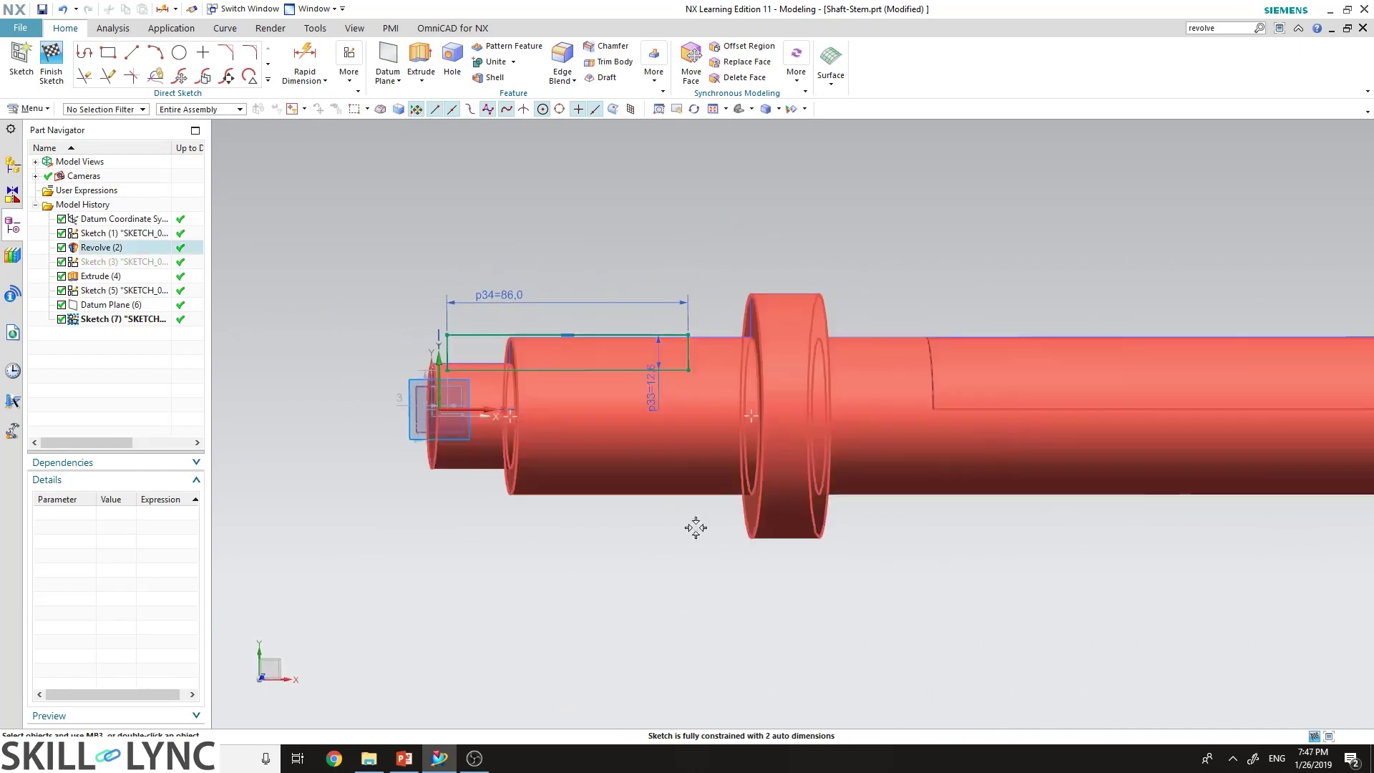
# Dimension the rectangle's right endpoint to the flange edge's arc centre at 0 distance
pyautogui.click(304, 57)
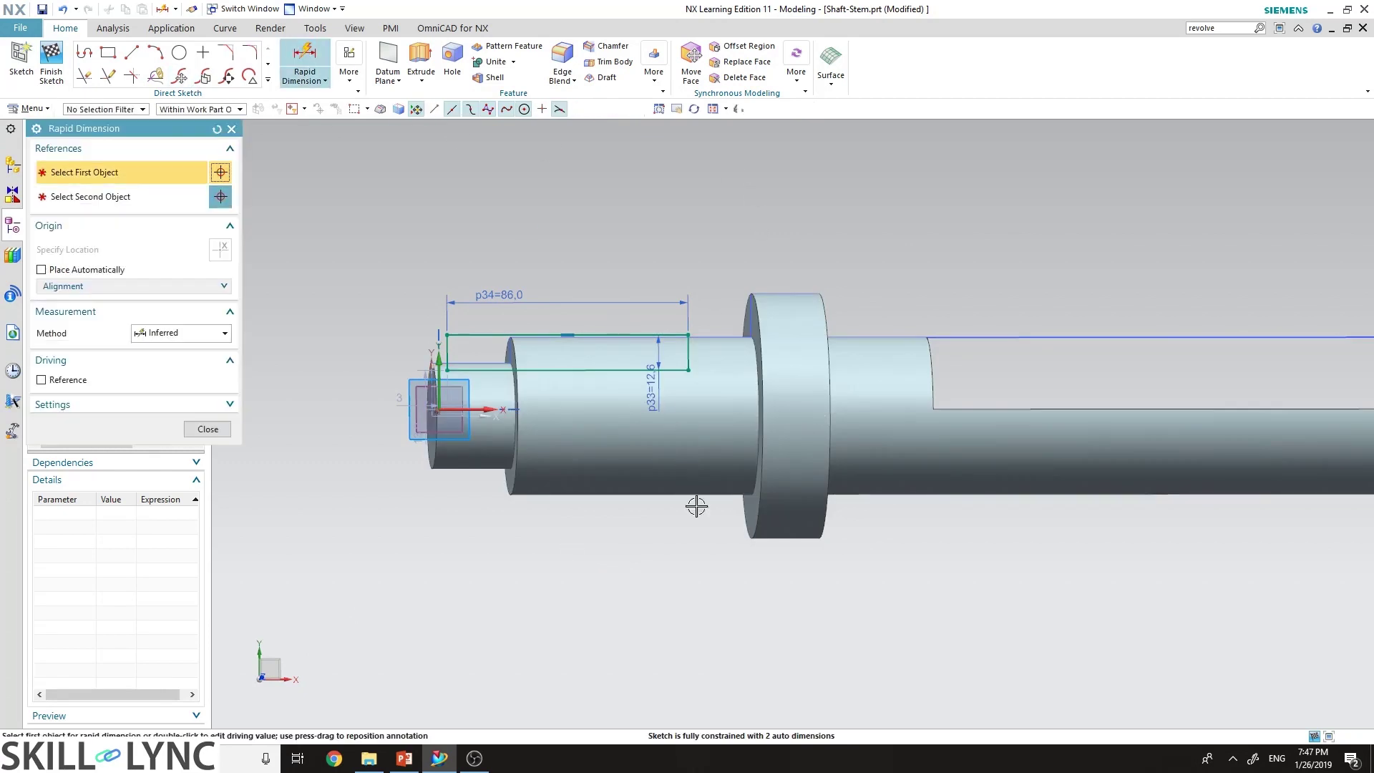
pyautogui.click(689, 369)
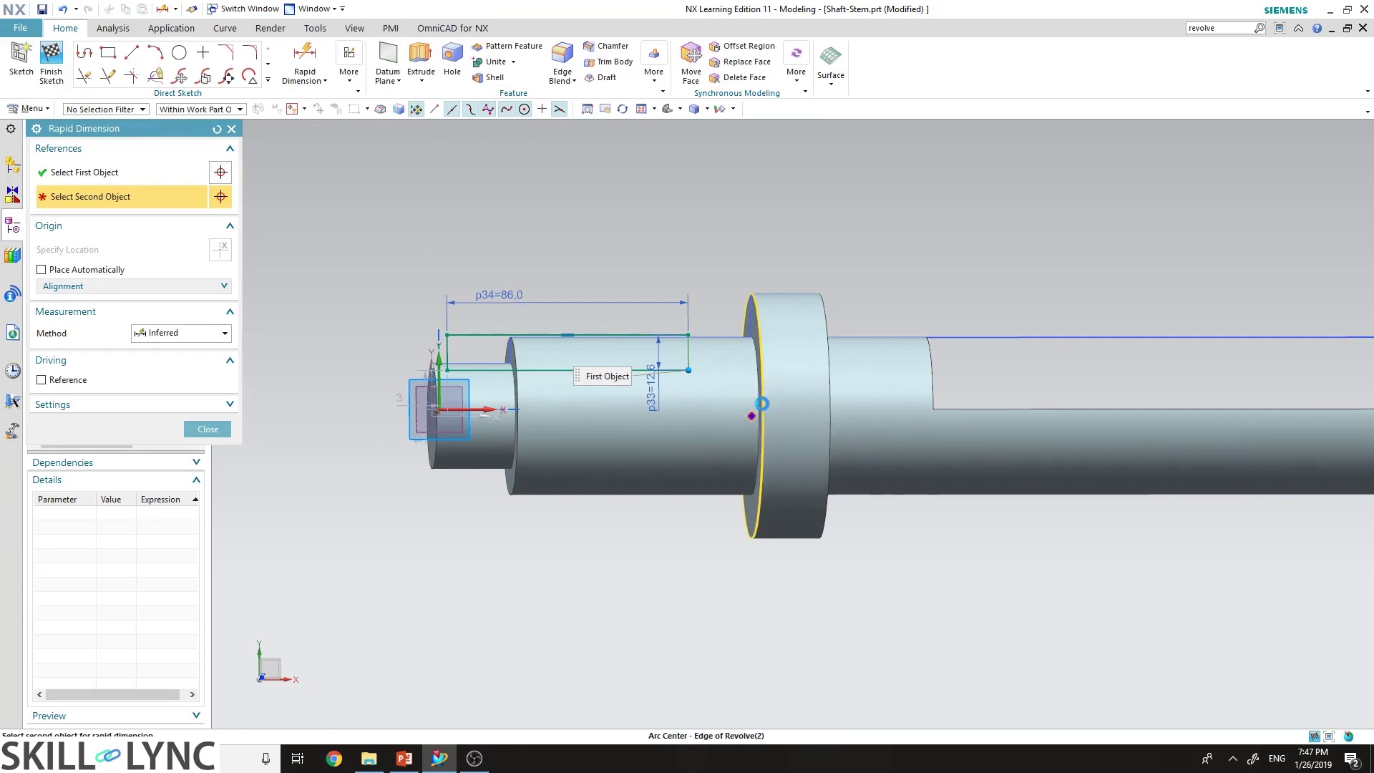
pyautogui.click(762, 404)
pyautogui.click(844, 409)
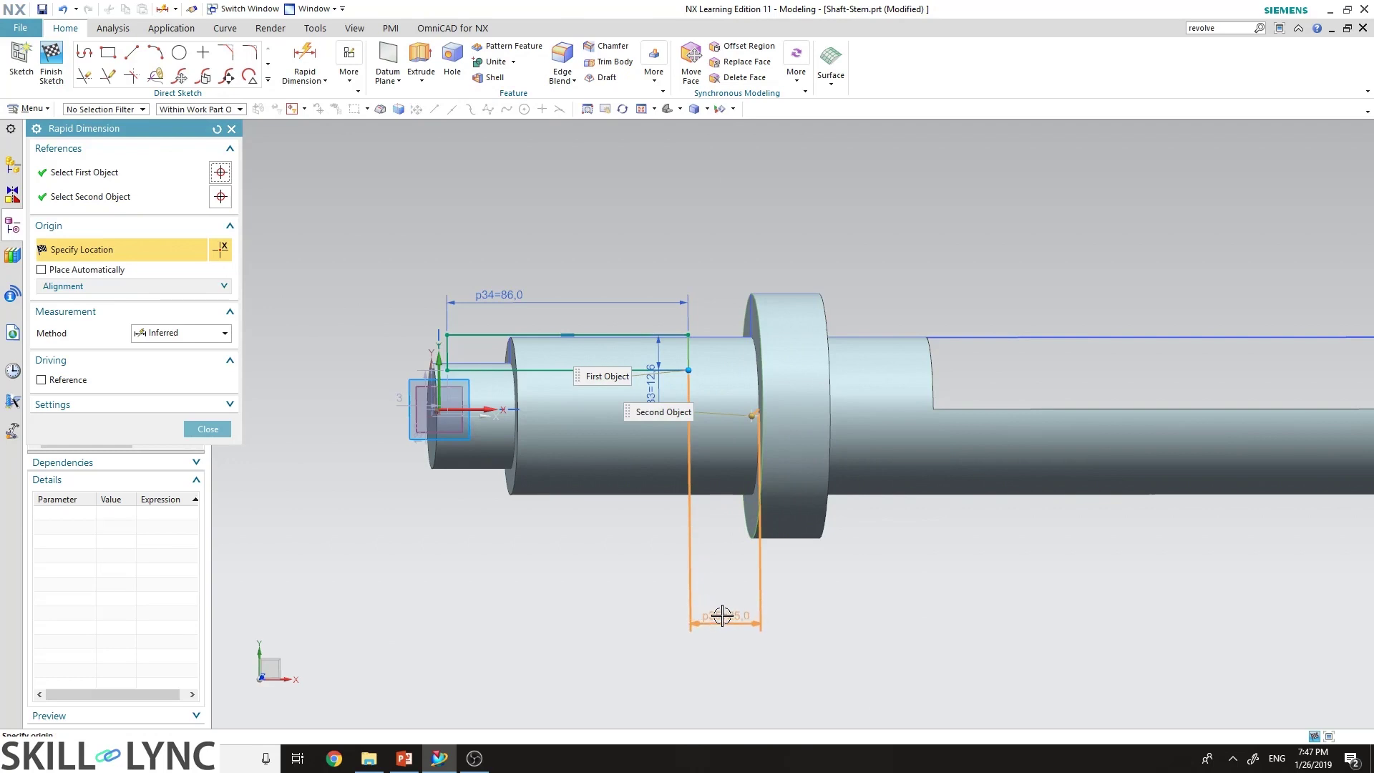
pyautogui.click(722, 616)
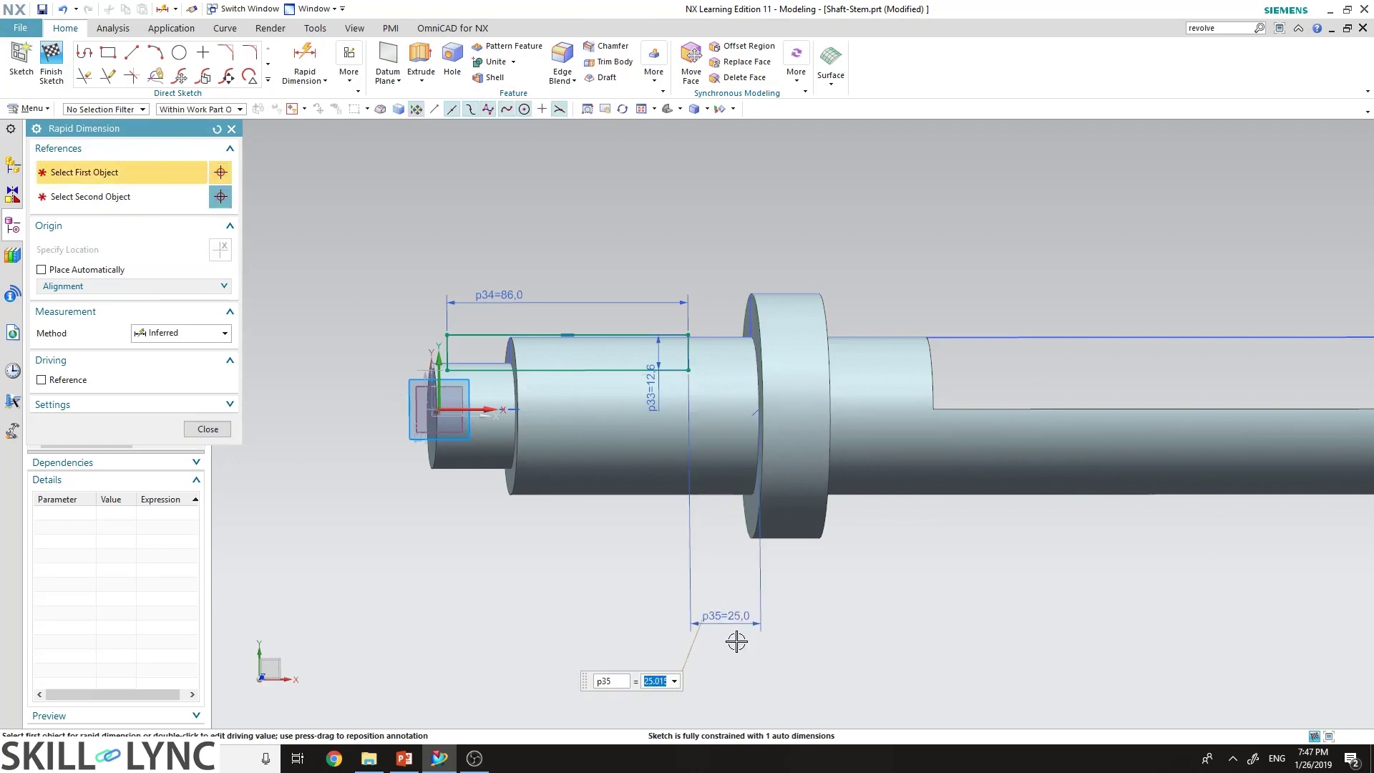
pyautogui.write('0')
pyautogui.press('Return')
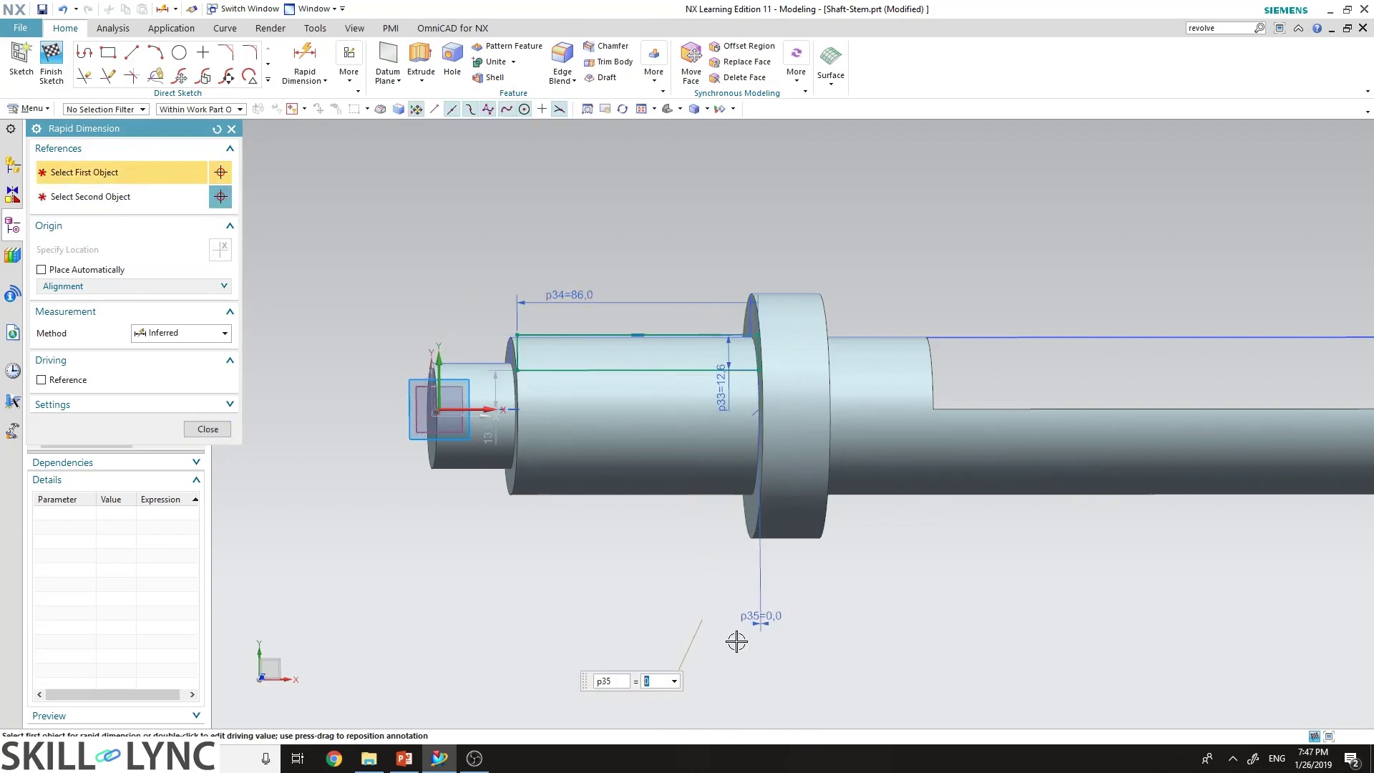
pyautogui.click(207, 429)
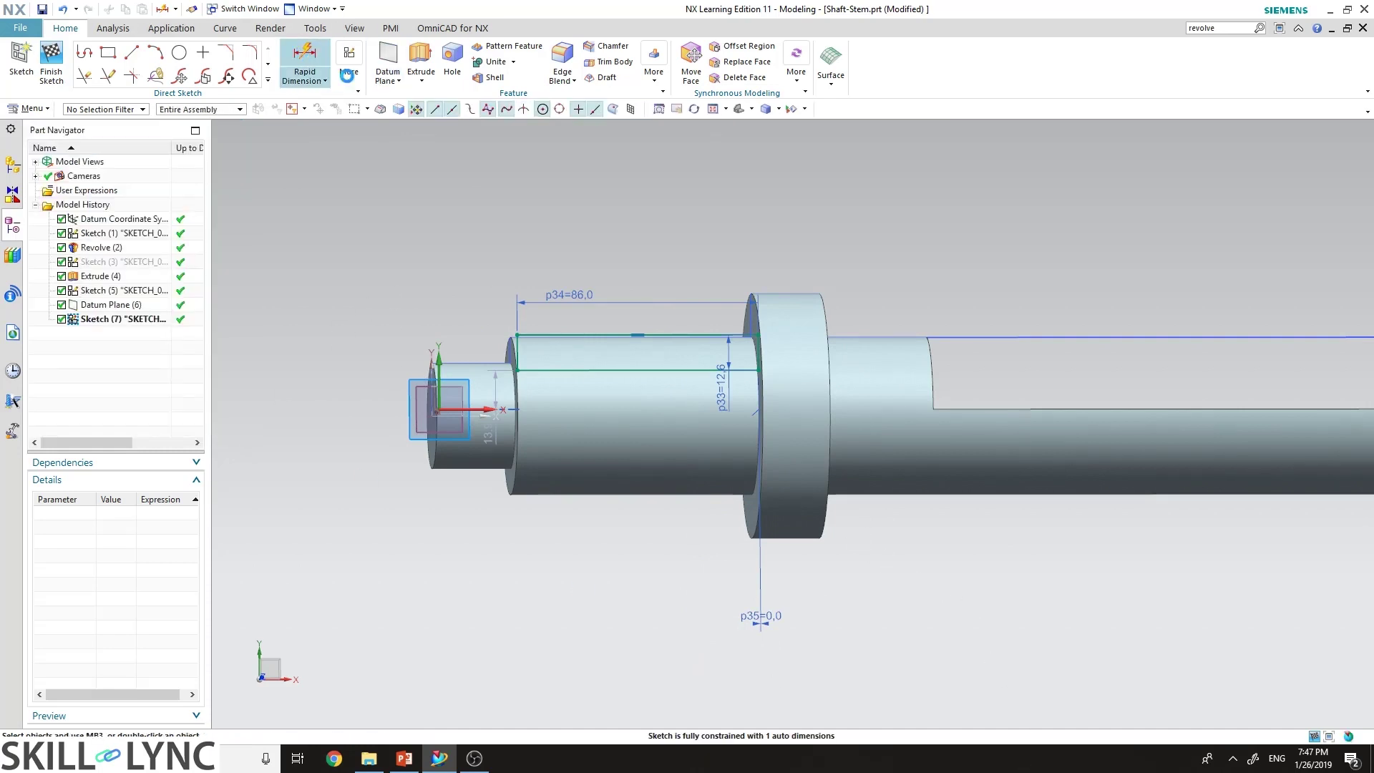
# Add a zero-distance dimension between the rectangle's end line and the flange edge
pyautogui.scroll(-5, 770, 356)
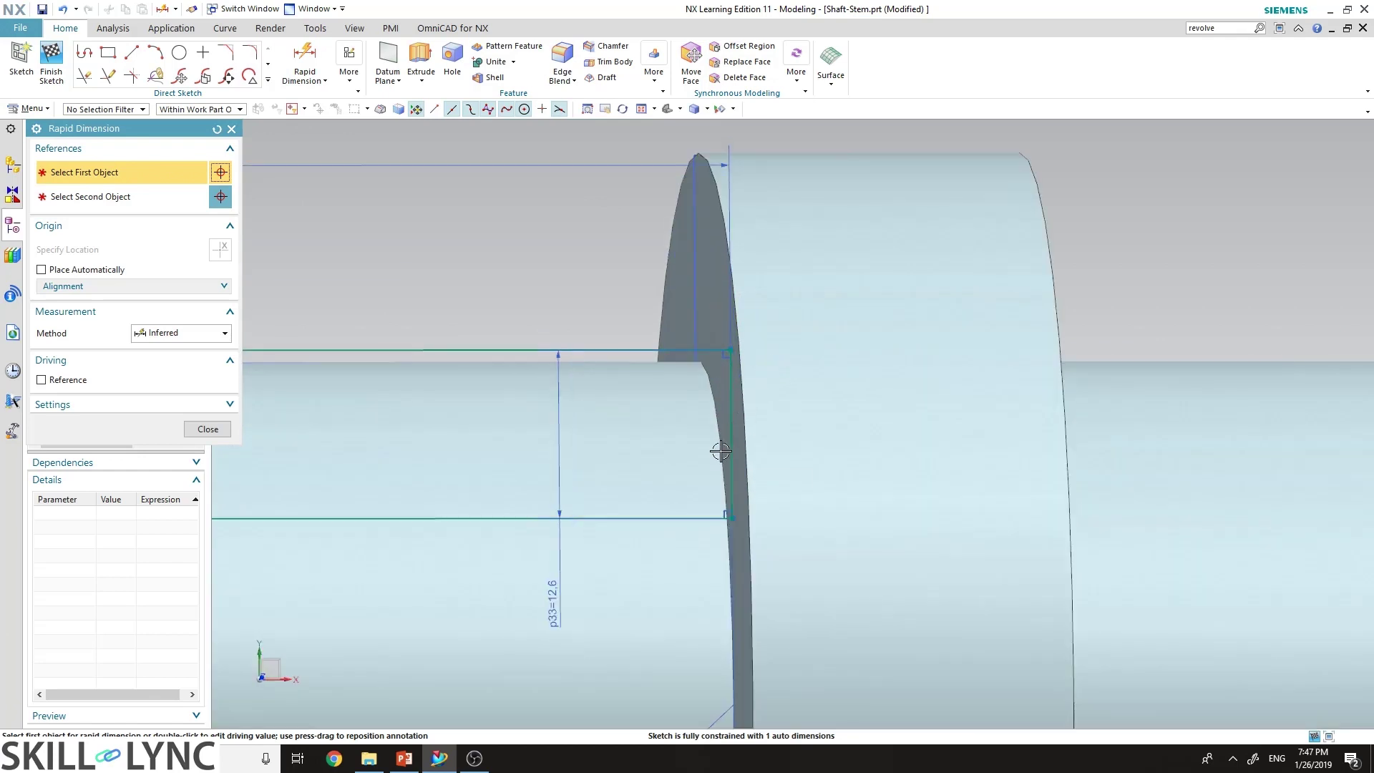
pyautogui.click(730, 433)
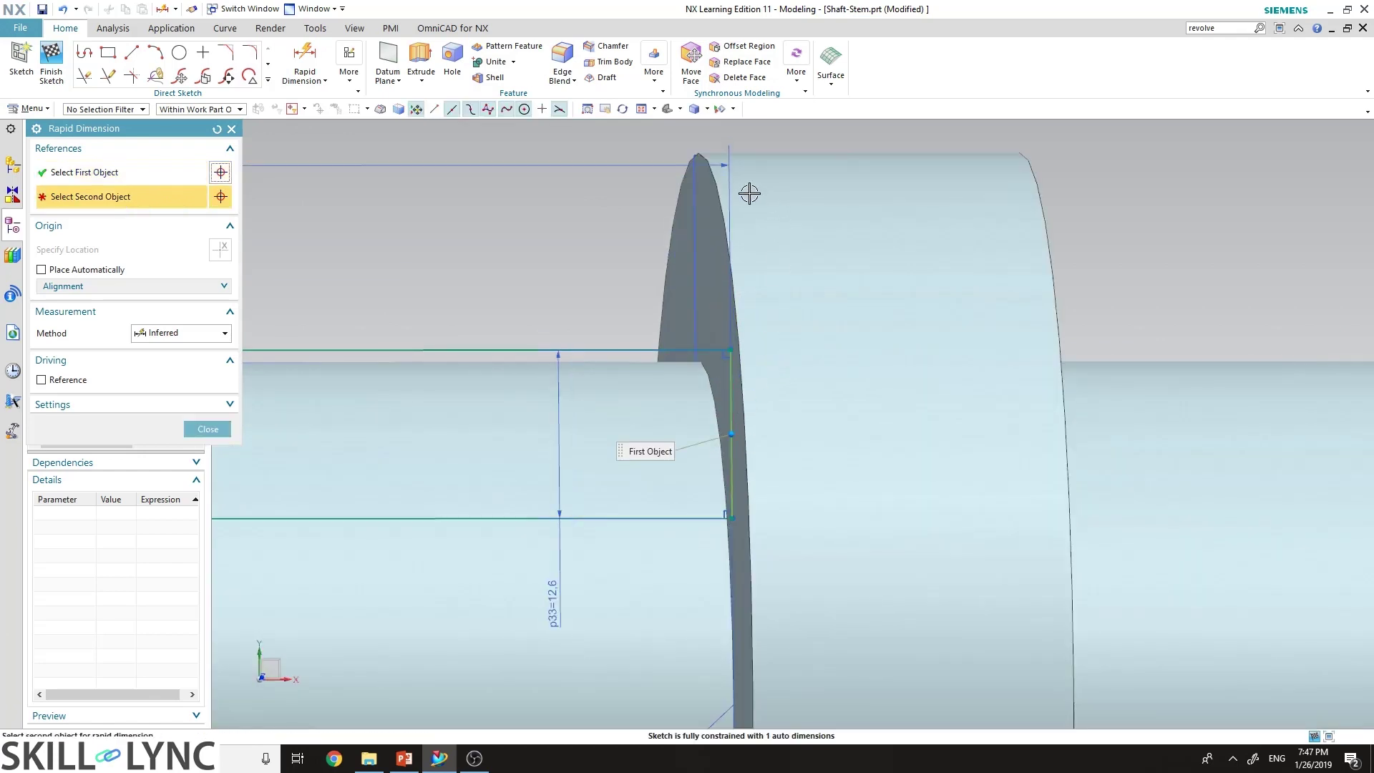
pyautogui.scroll(5, 742, 189)
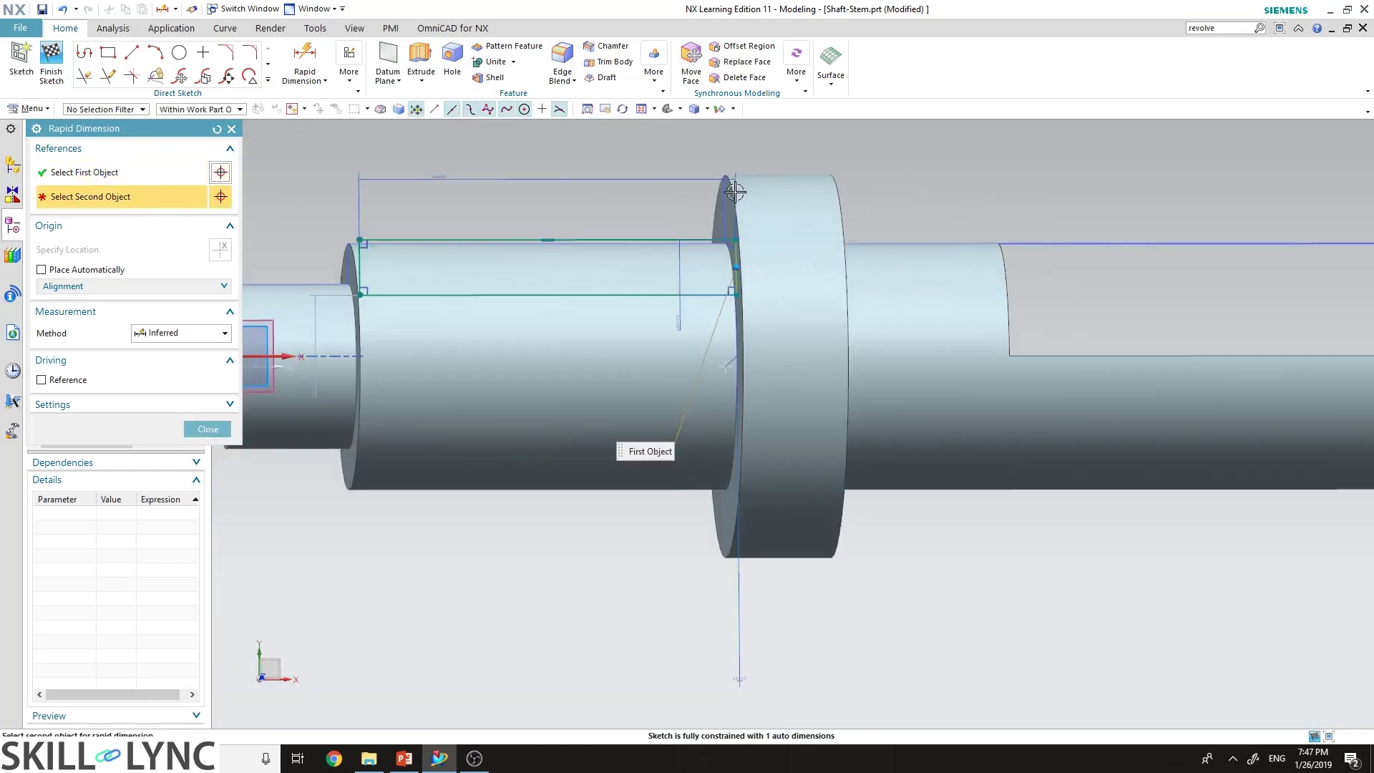
pyautogui.click(744, 440)
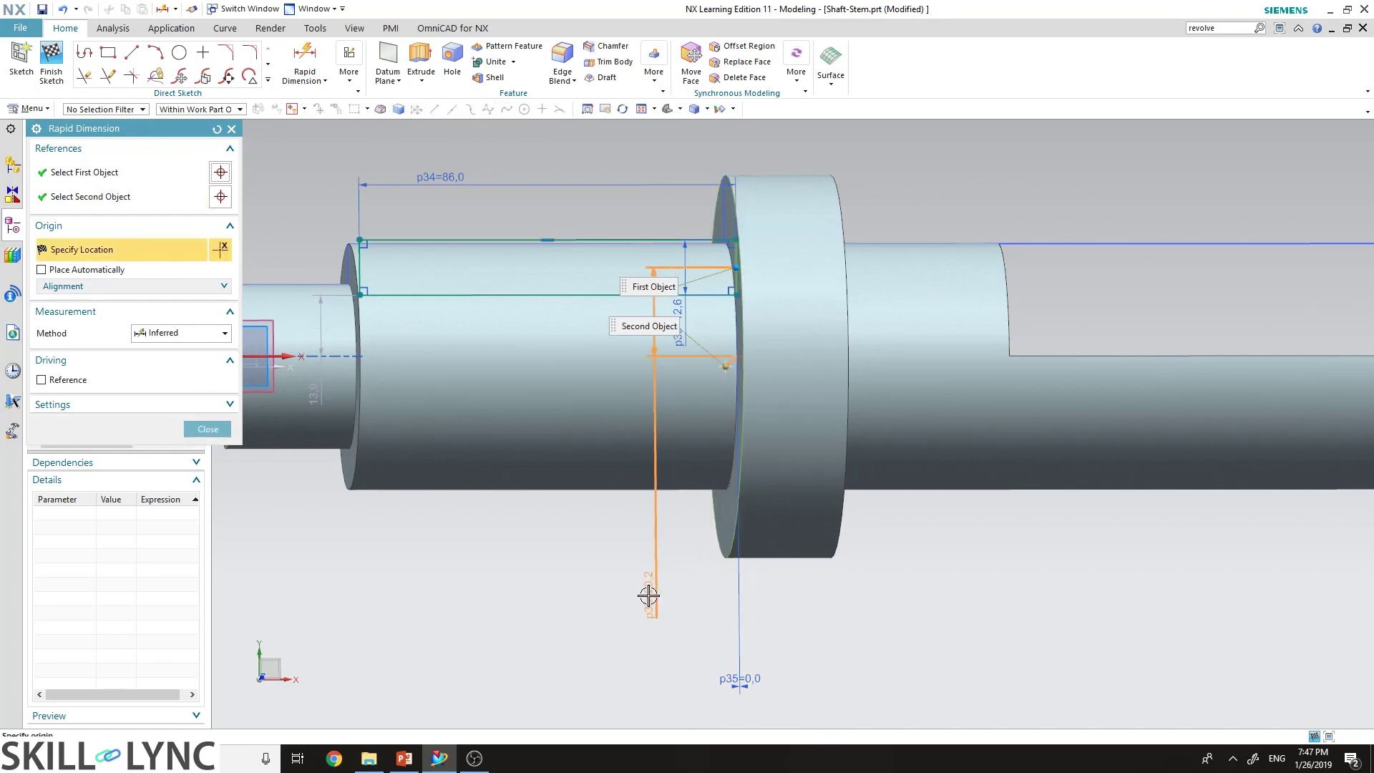
pyautogui.click(647, 596)
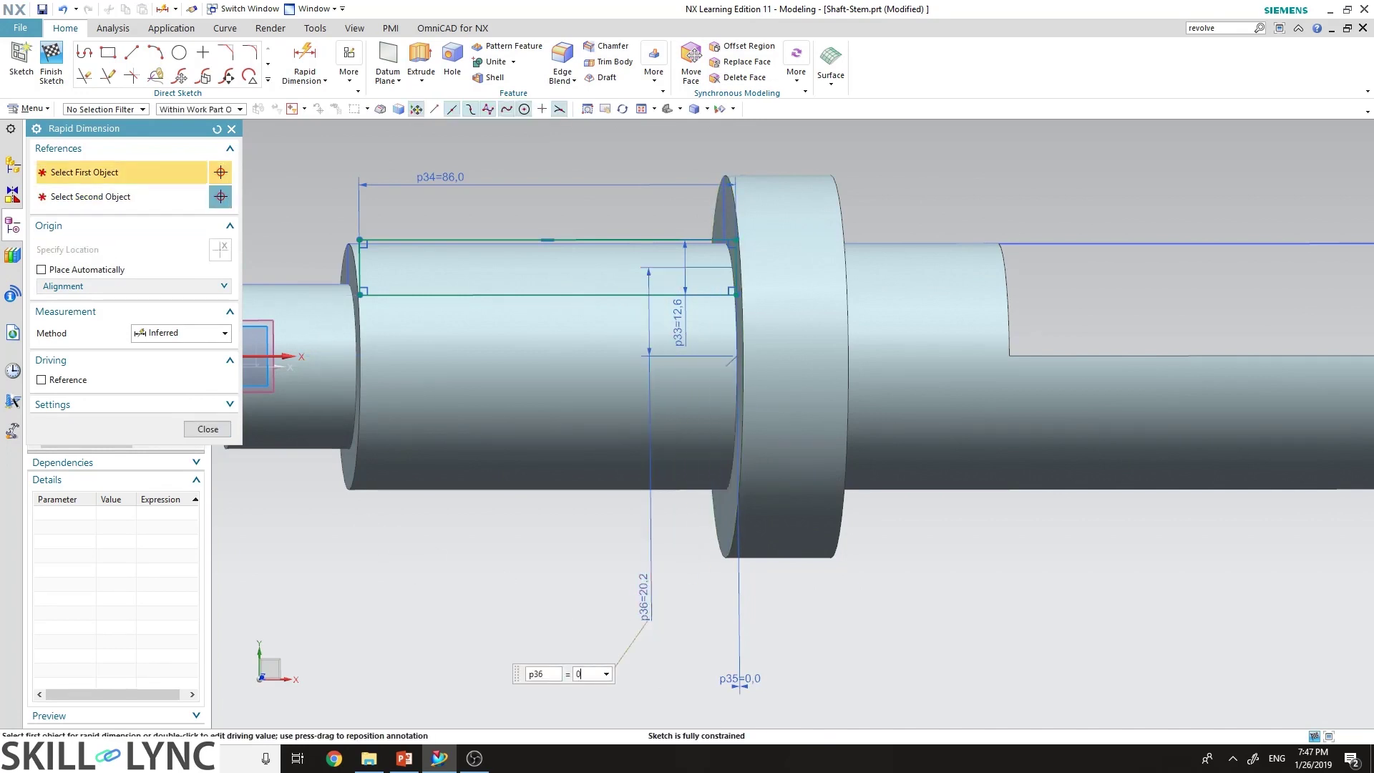
pyautogui.press('Return')
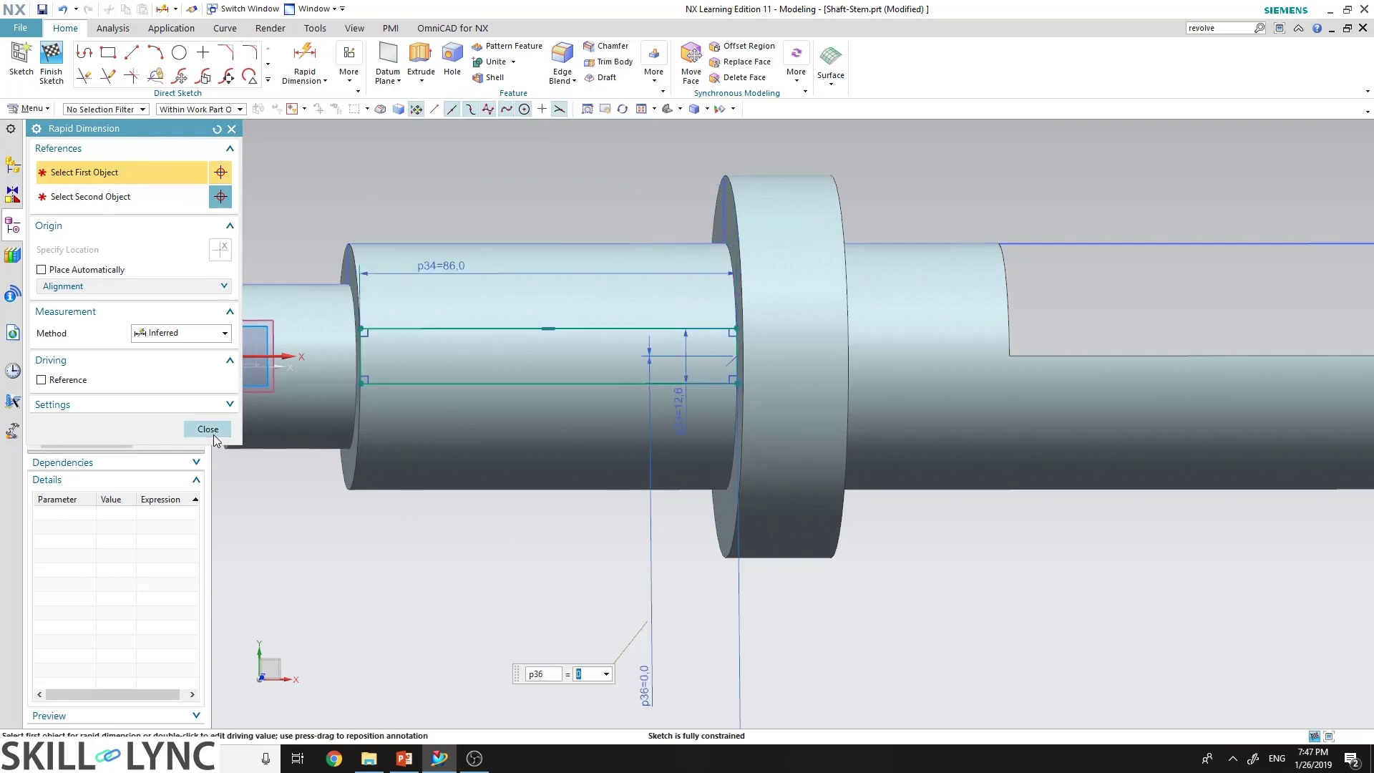
pyautogui.click(213, 434)
# Finish the slot sketch and return to modeling
pyautogui.moveTo(963, 573)
pyautogui.mouseDown(button='middle')
pyautogui.moveTo(951, 589)
pyautogui.moveTo(942, 571)
pyautogui.moveTo(987, 521)
pyautogui.moveTo(1032, 531)
pyautogui.moveTo(935, 521)
pyautogui.moveTo(1012, 589)
pyautogui.moveTo(990, 522)
pyautogui.moveTo(1050, 529)
pyautogui.moveTo(993, 558)
pyautogui.mouseUp(button='middle')
pyautogui.click(51, 60)
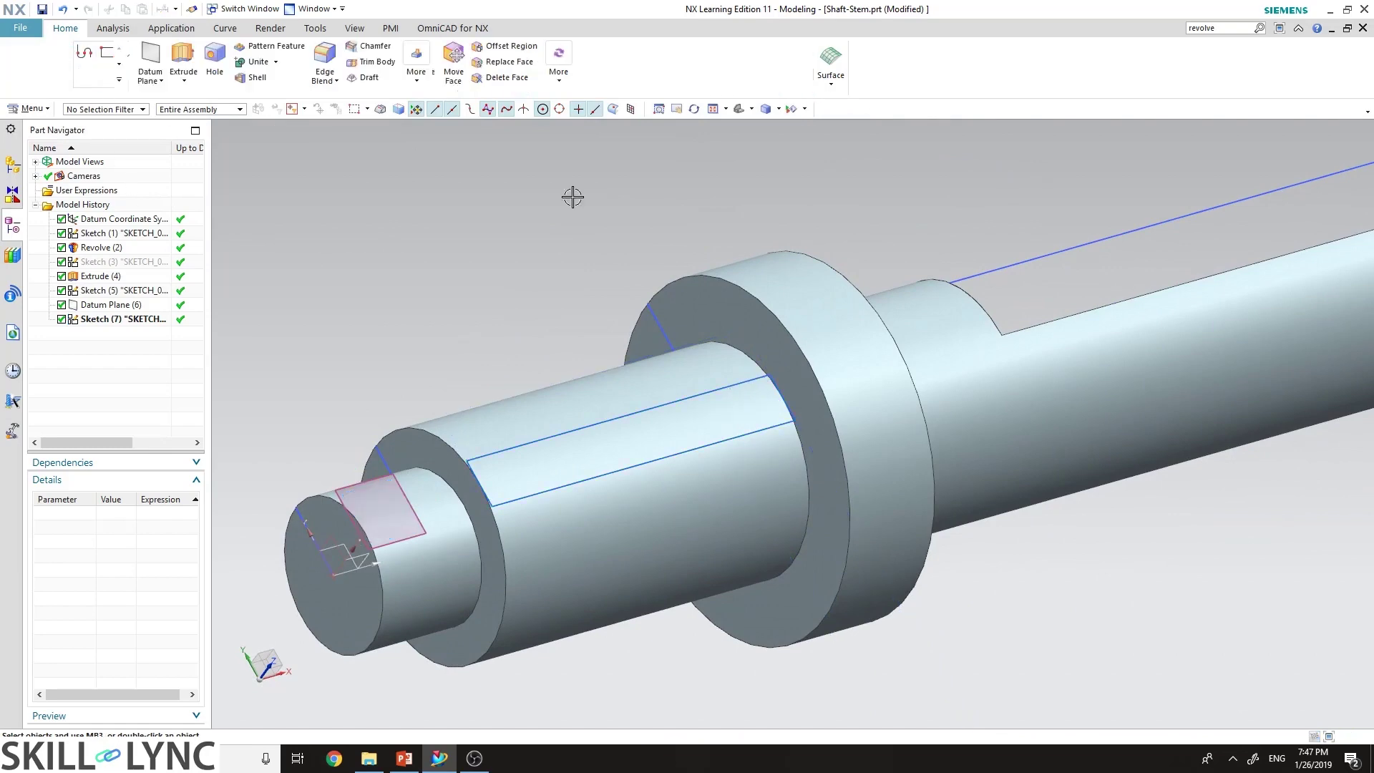
pyautogui.moveTo(850, 293); pyautogui.dragTo(993, 466, button='middle')
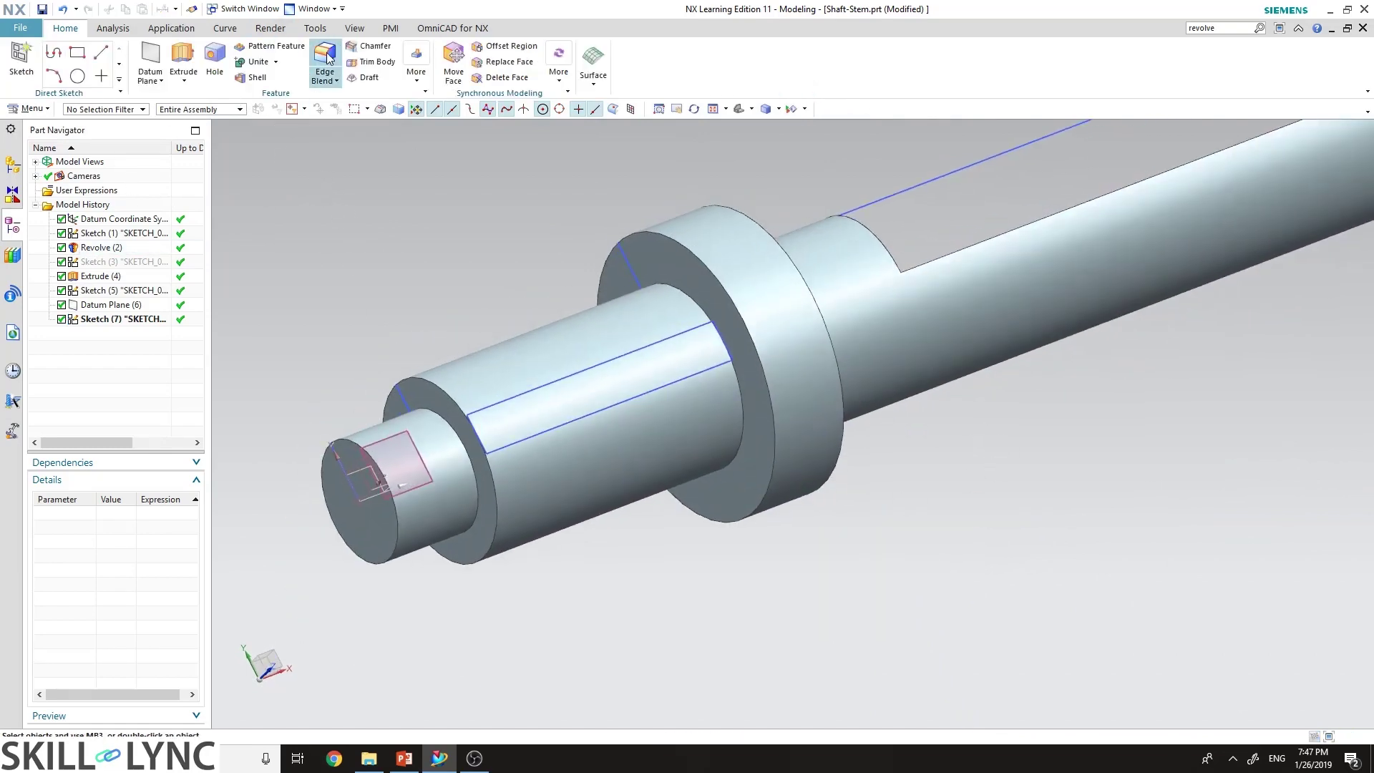
# Extrude the slot rectangle with start −18.5 mm and end 0 mm
pyautogui.click(183, 59)
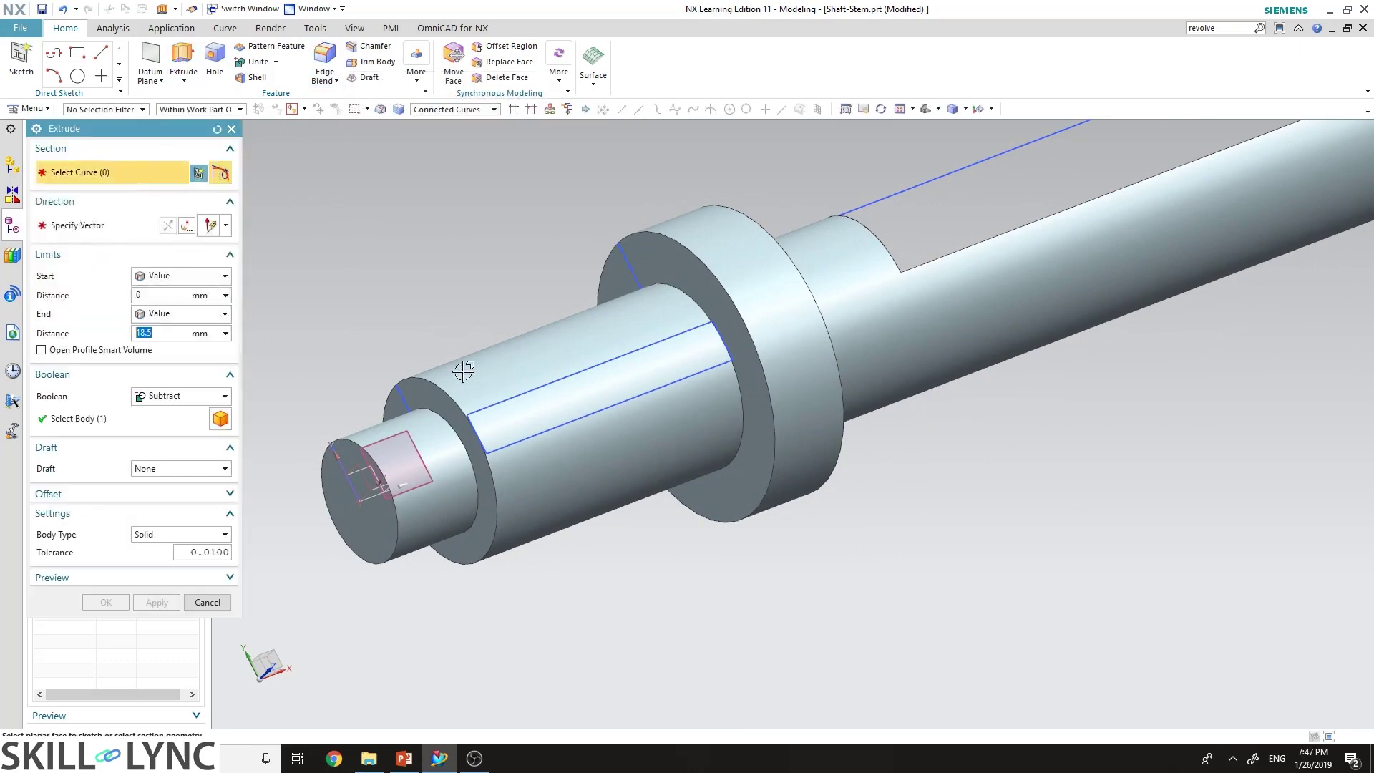
pyautogui.click(491, 406)
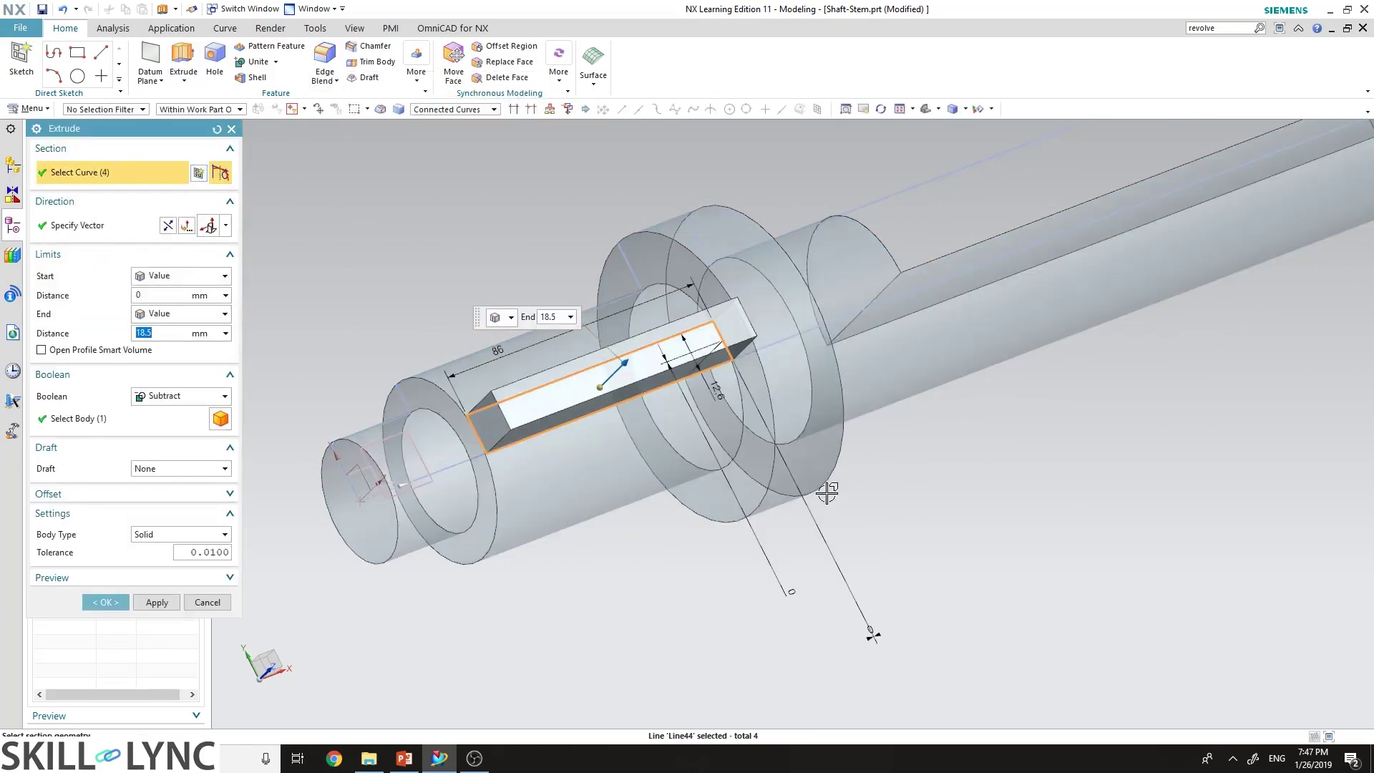
pyautogui.moveTo(920, 497); pyautogui.dragTo(567, 555, button='middle')
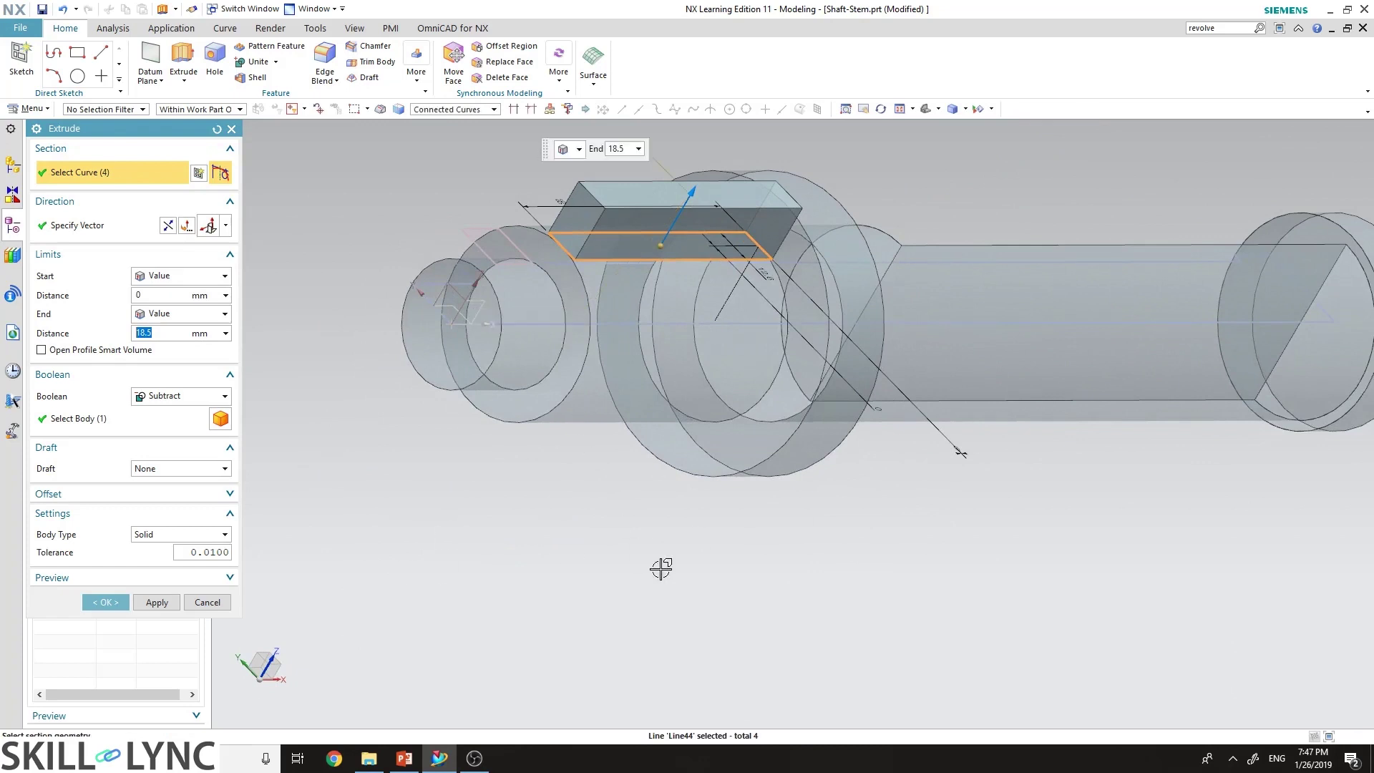
pyautogui.scroll(-3, 703, 355)
pyautogui.scroll(2, 702, 355)
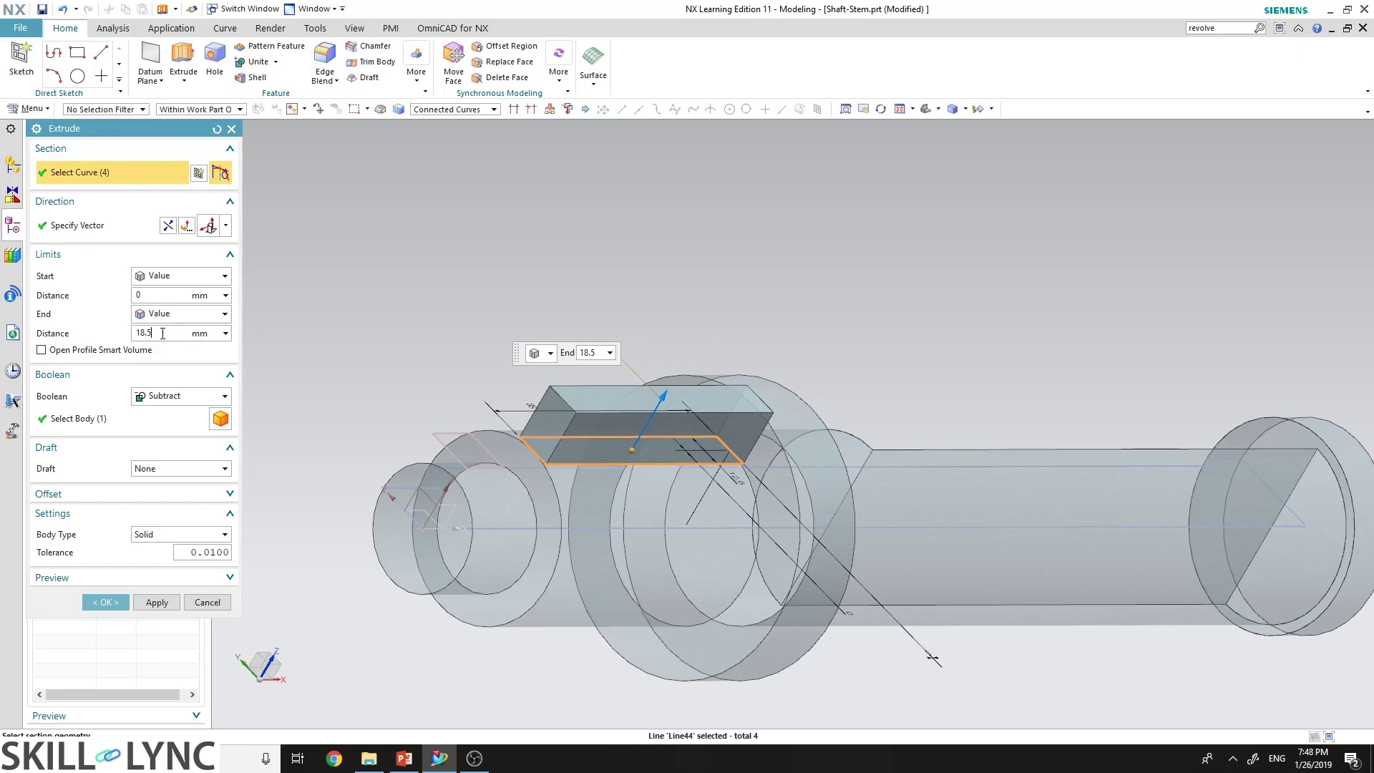
pyautogui.hotkey('shift', 'Tab')
pyautogui.hotkey('shift', 'Tab')
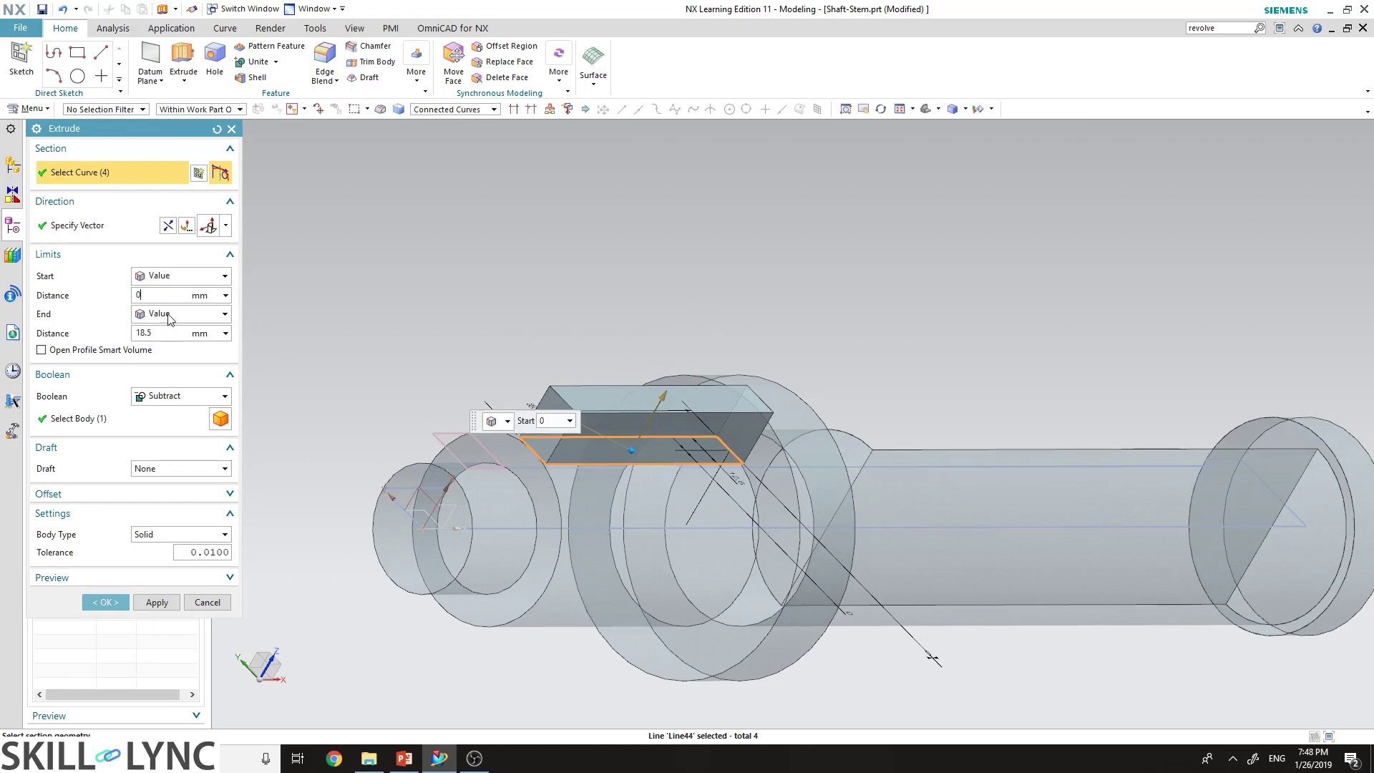
pyautogui.click(162, 332)
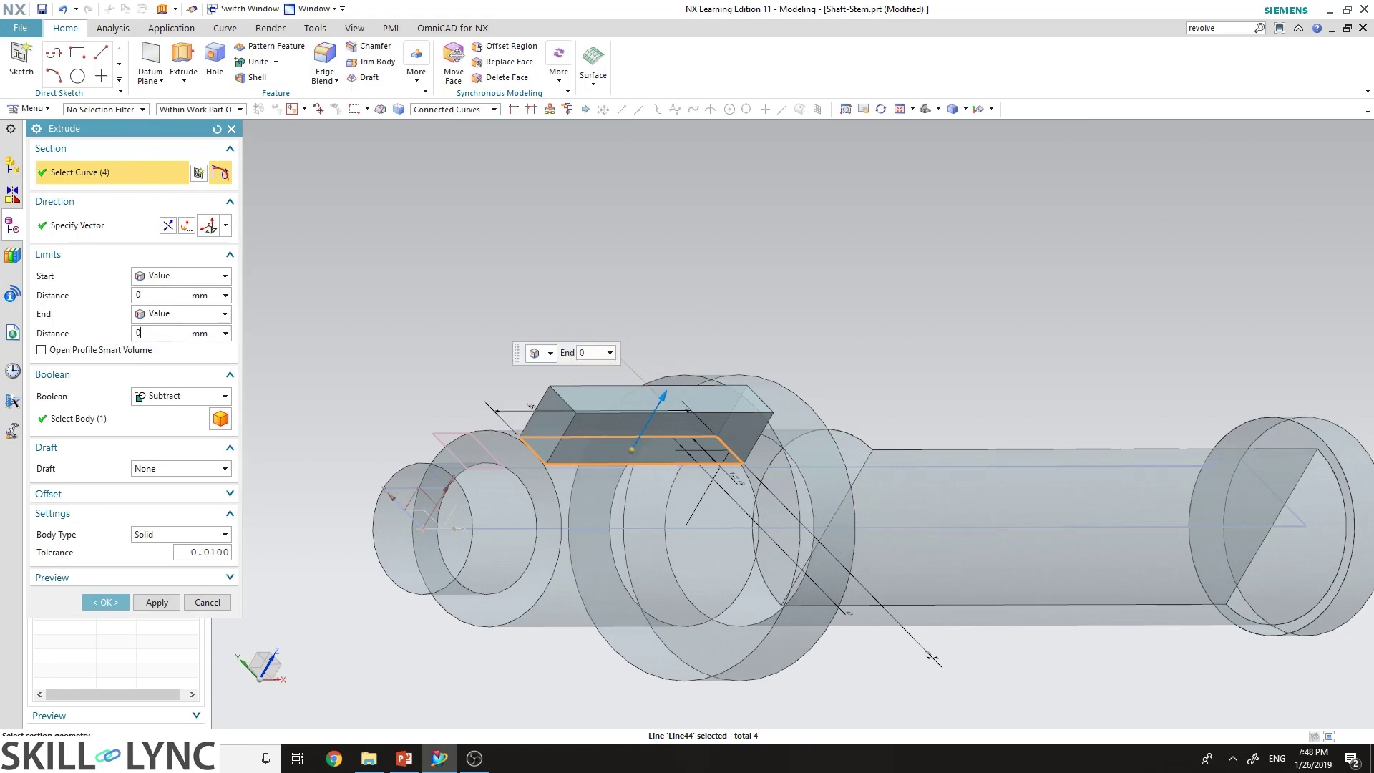
pyautogui.click(159, 293)
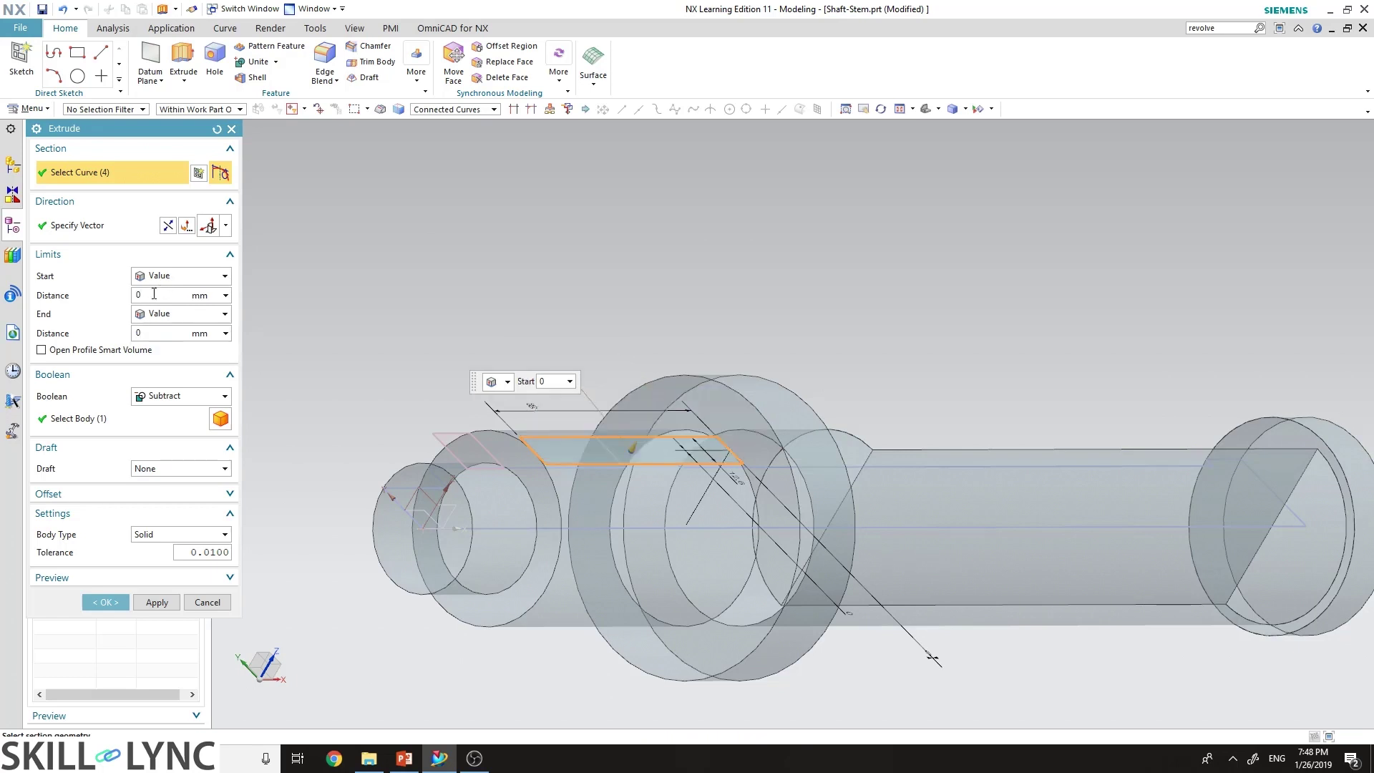
pyautogui.write('-18.5')
pyautogui.press('Return')
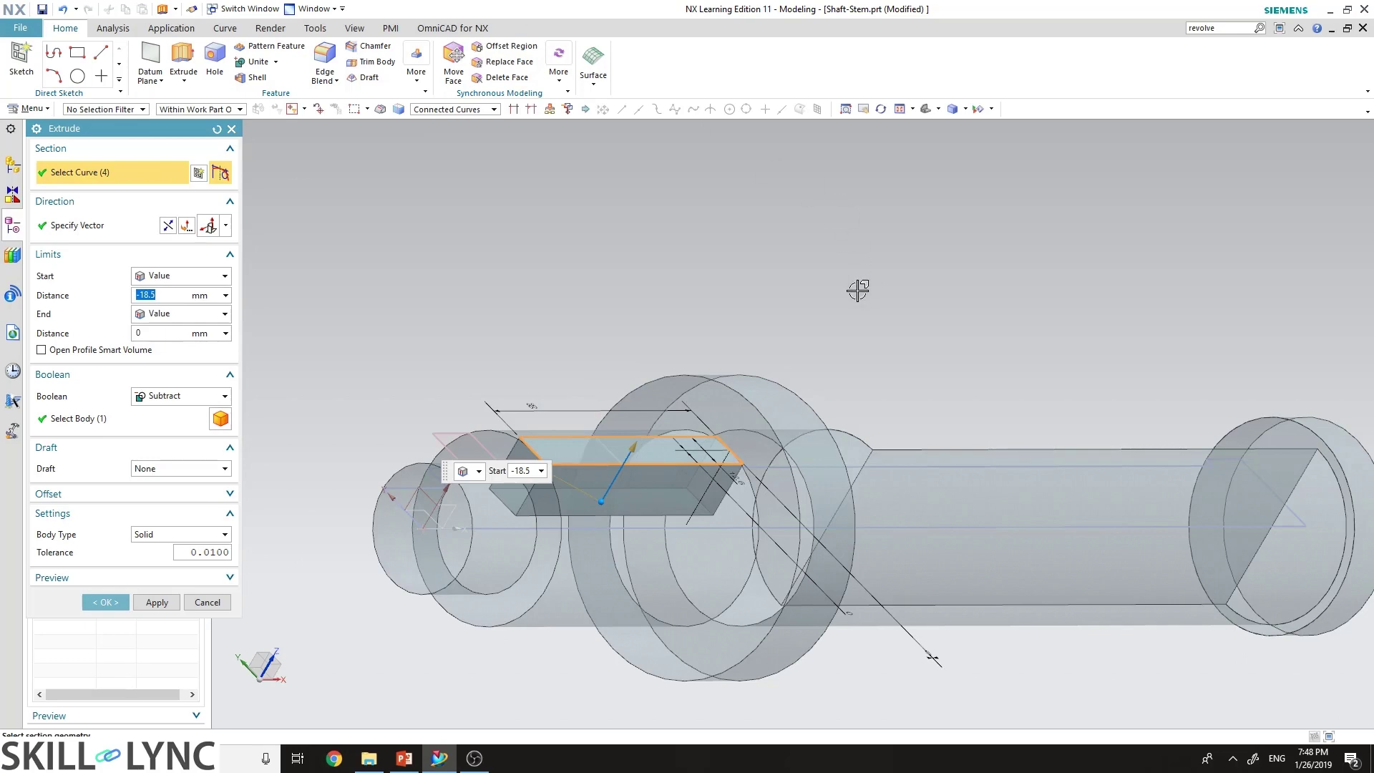
pyautogui.moveTo(856, 290); pyautogui.dragTo(822, 307, button='middle')
# Set the boolean to Subtract on the shaft body and create the slot cut
pyautogui.click(161, 397)
pyautogui.click(161, 399)
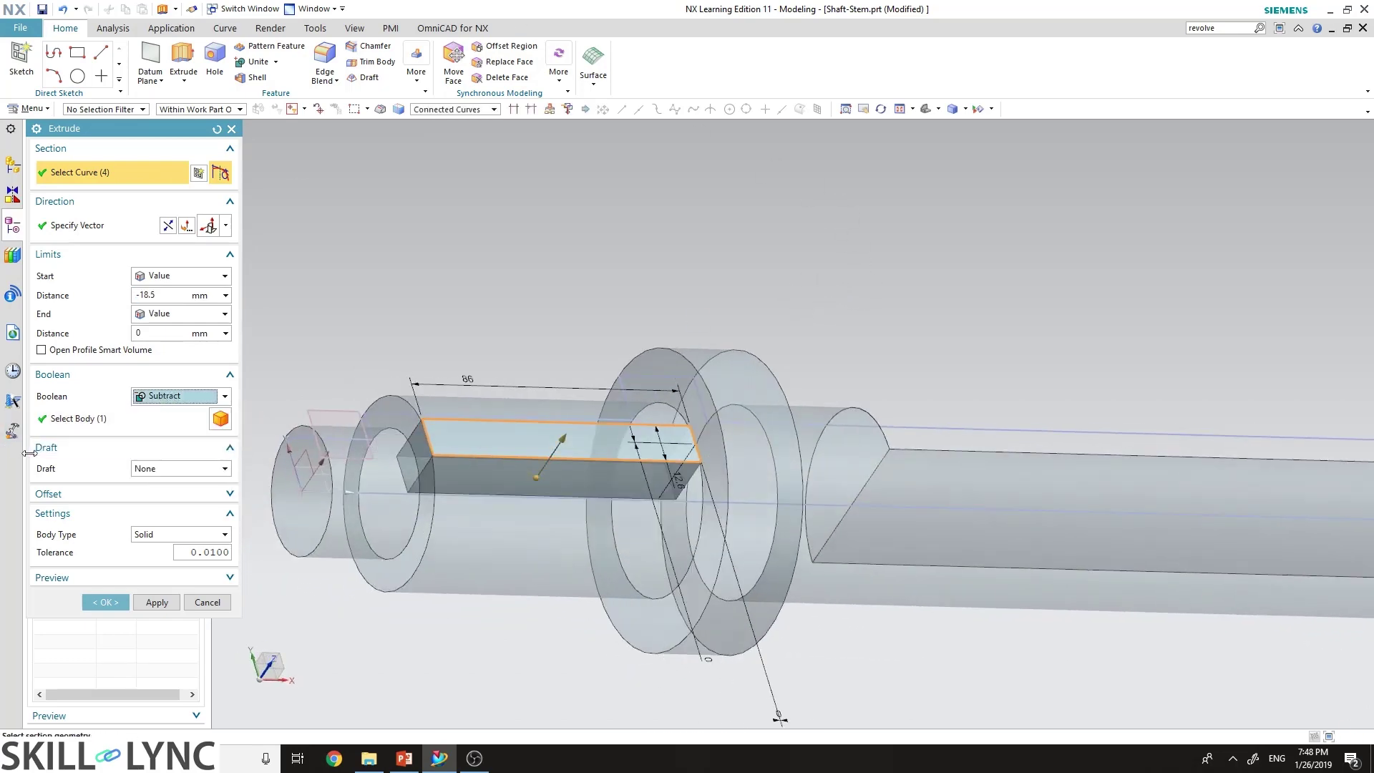
pyautogui.click(79, 419)
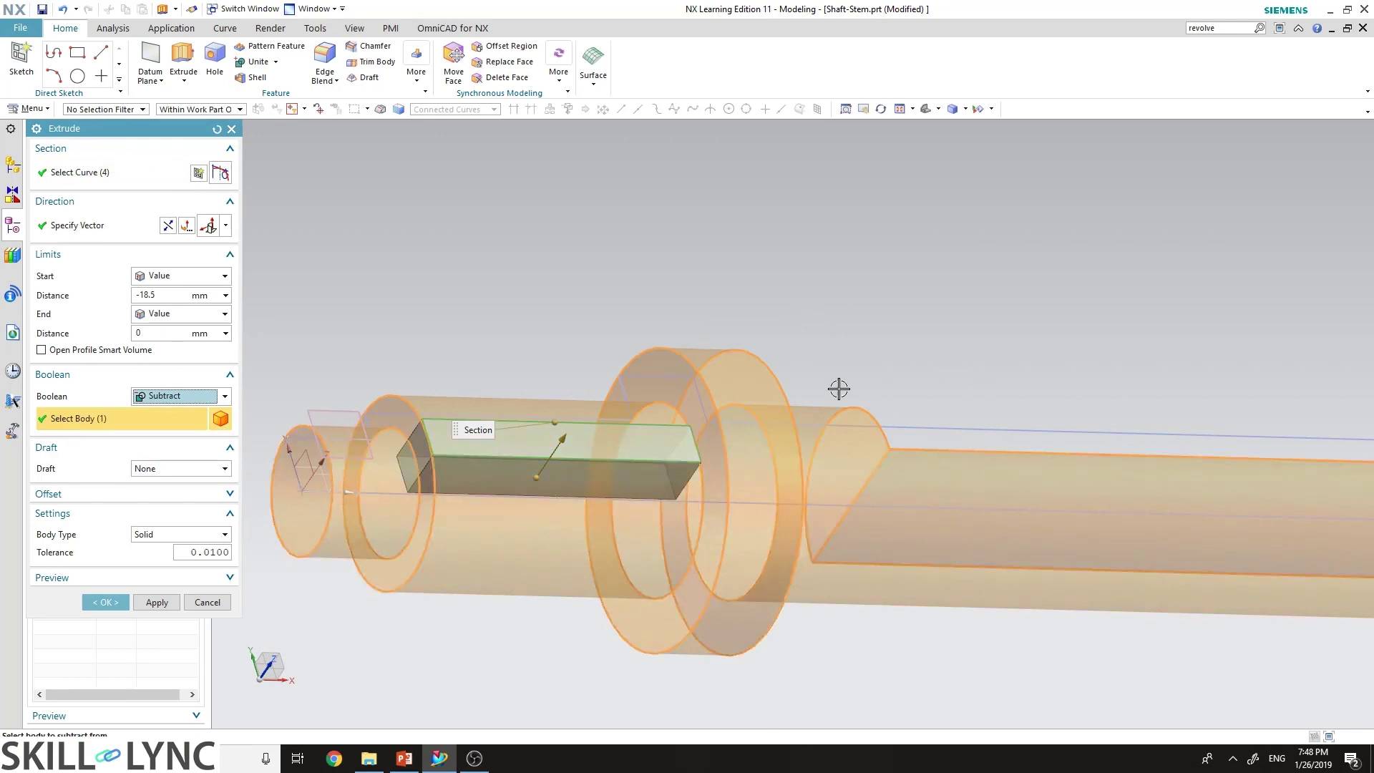
pyautogui.click(114, 605)
pyautogui.moveTo(971, 272)
pyautogui.mouseDown(button='middle')
pyautogui.moveTo(940, 317)
pyautogui.moveTo(920, 315)
pyautogui.moveTo(932, 300)
pyautogui.moveTo(913, 294)
pyautogui.moveTo(932, 306)
pyautogui.moveTo(943, 269)
pyautogui.moveTo(932, 262)
pyautogui.moveTo(930, 310)
pyautogui.mouseUp(button='middle')
# Hide the first helper sketch and the slot sketch
pyautogui.scroll(-4, 871, 319)
pyautogui.scroll(4, 920, 368)
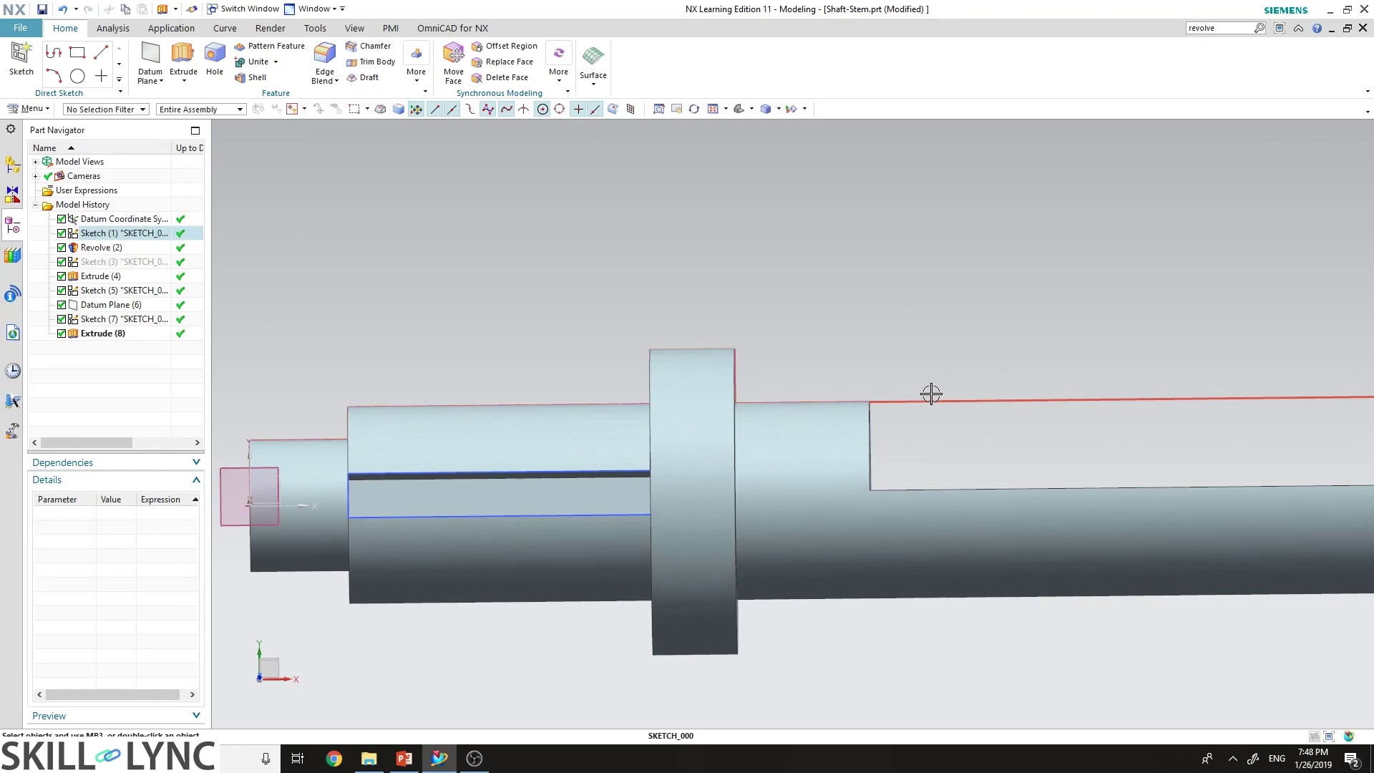
pyautogui.rightClick(929, 393)
pyautogui.click(962, 40)
pyautogui.scroll(-4, 915, 346)
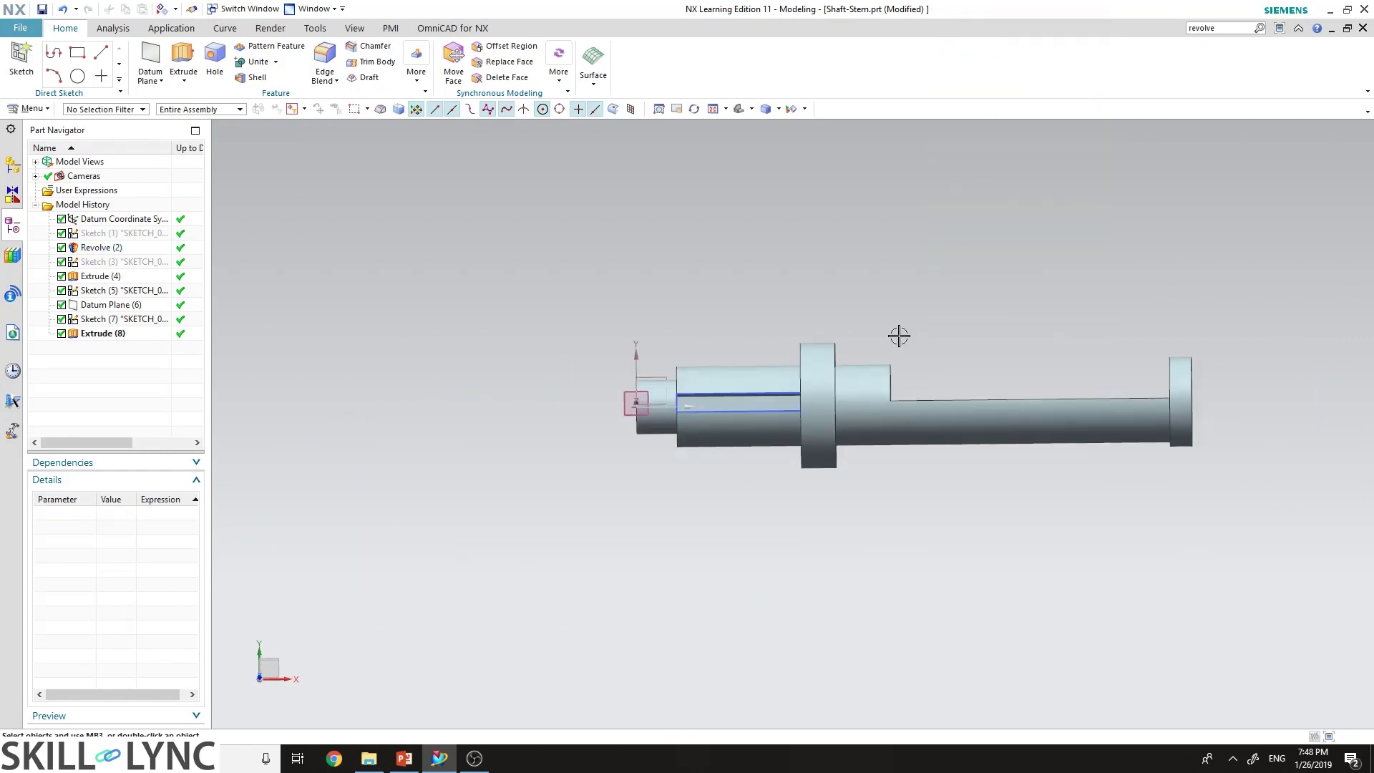
pyautogui.moveTo(780, 515)
pyautogui.mouseDown(button='middle')
pyautogui.moveTo(791, 494)
pyautogui.moveTo(775, 433)
pyautogui.mouseUp(button='middle')
pyautogui.scroll(4, 684, 357)
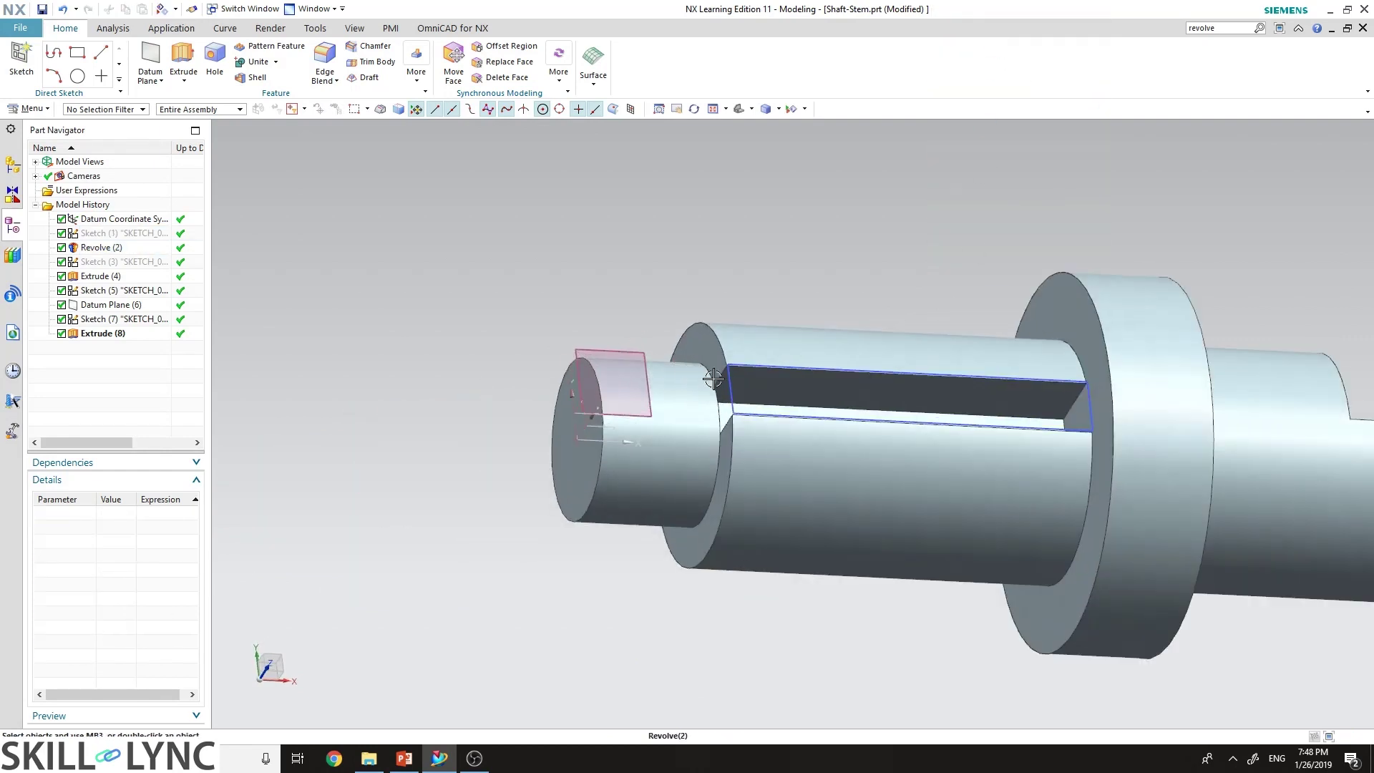
pyautogui.rightClick(726, 383)
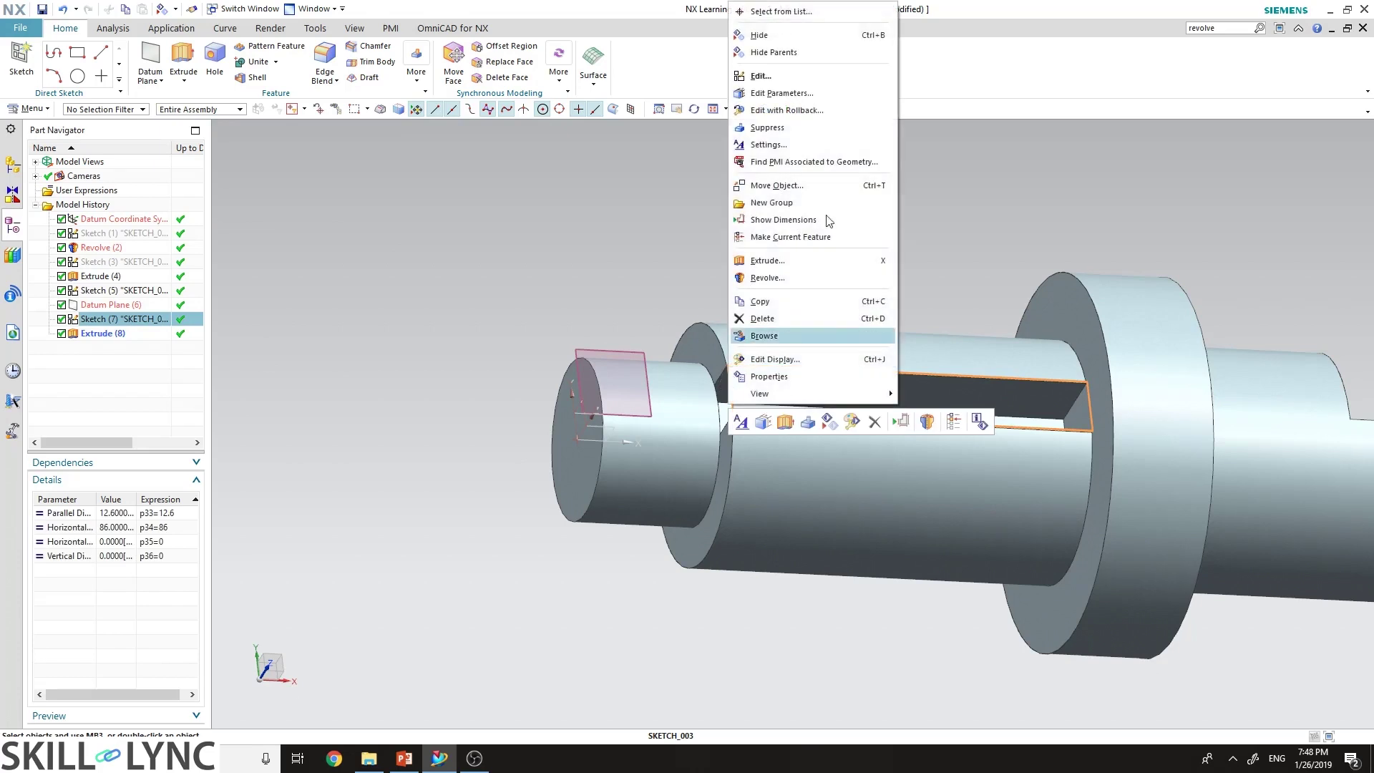
pyautogui.click(848, 34)
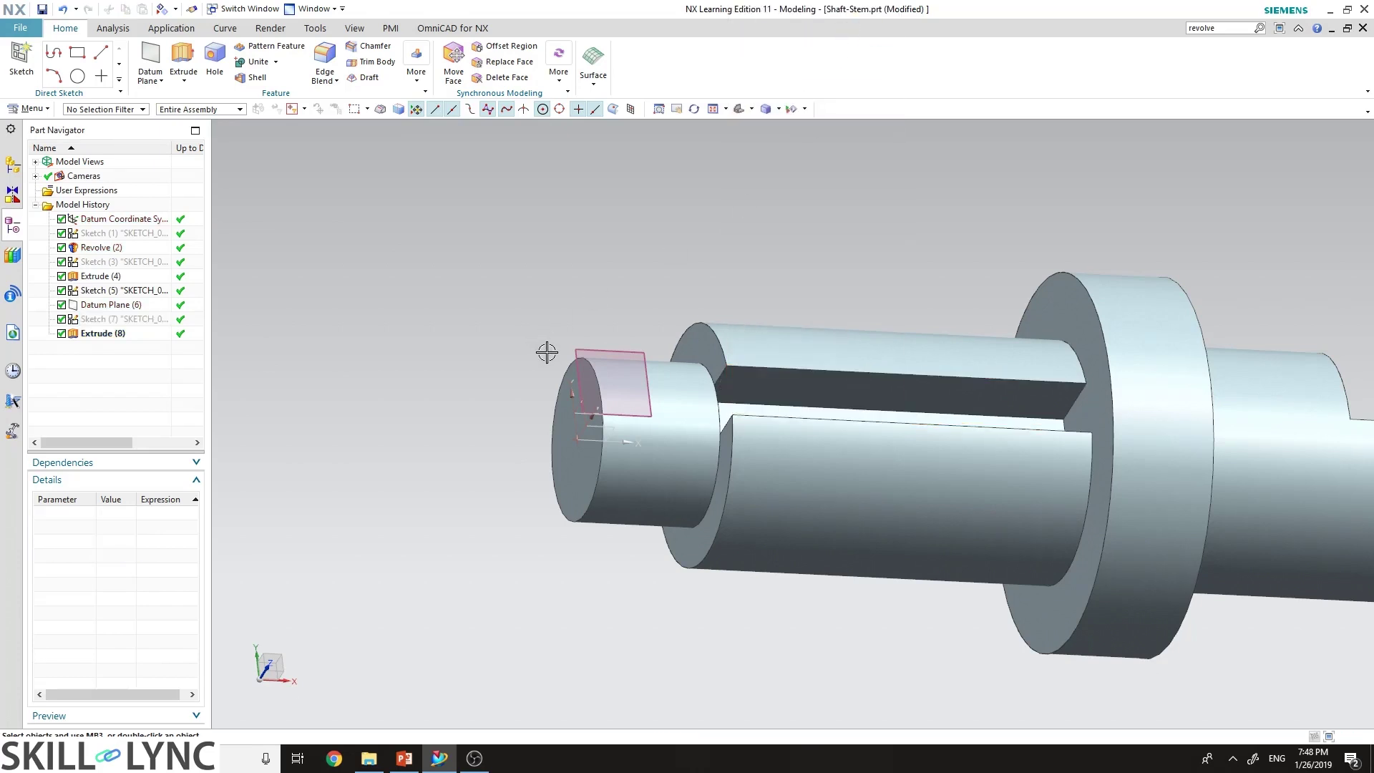
# Hide the datum plane at the shaft end and the datum coordinate system
pyautogui.click(604, 349)
pyautogui.rightClick(604, 350)
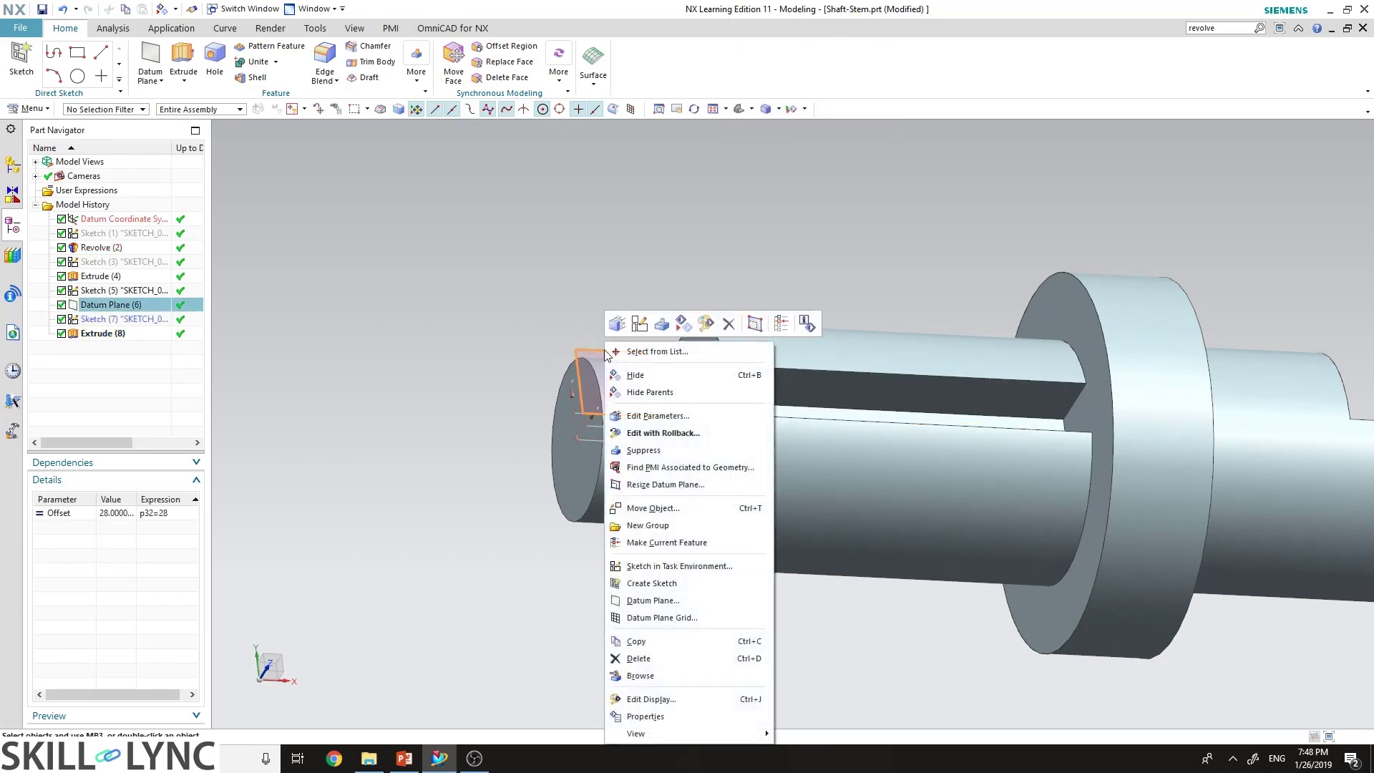
pyautogui.click(647, 375)
pyautogui.rightClick(576, 433)
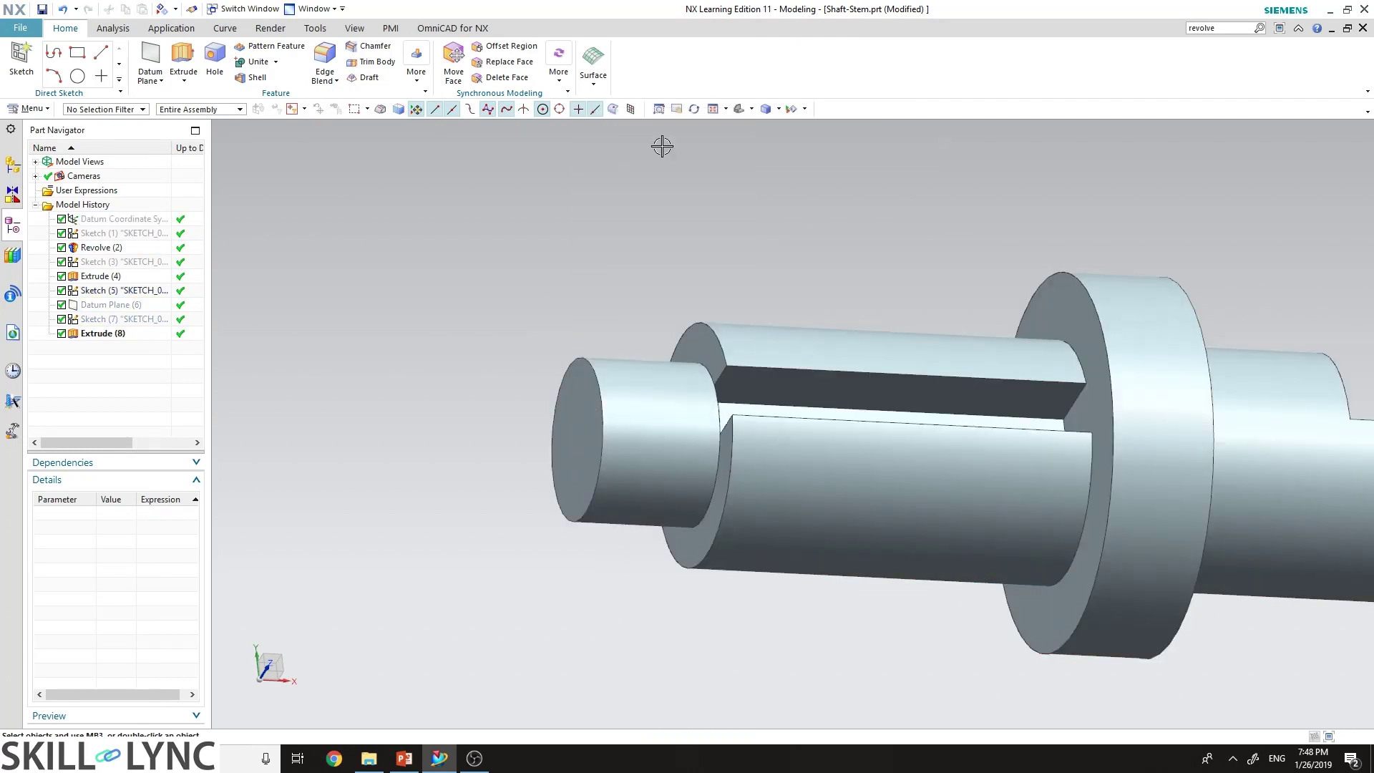